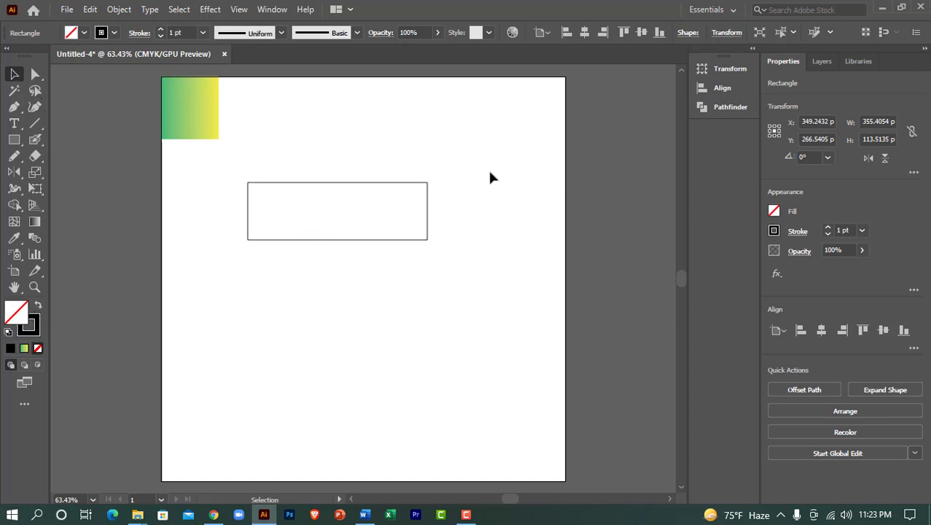
Set the rectangle's stroke weight to 60 pt.
click(861, 231)
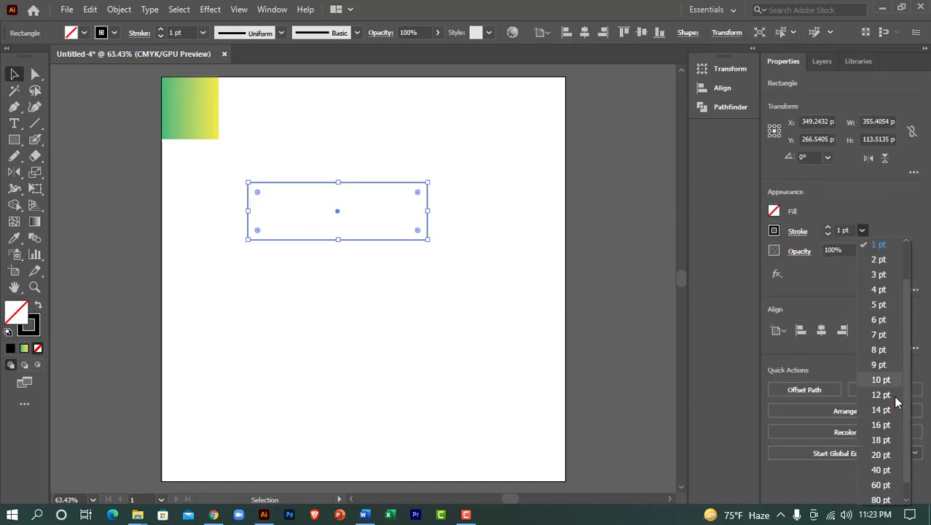
click(882, 470)
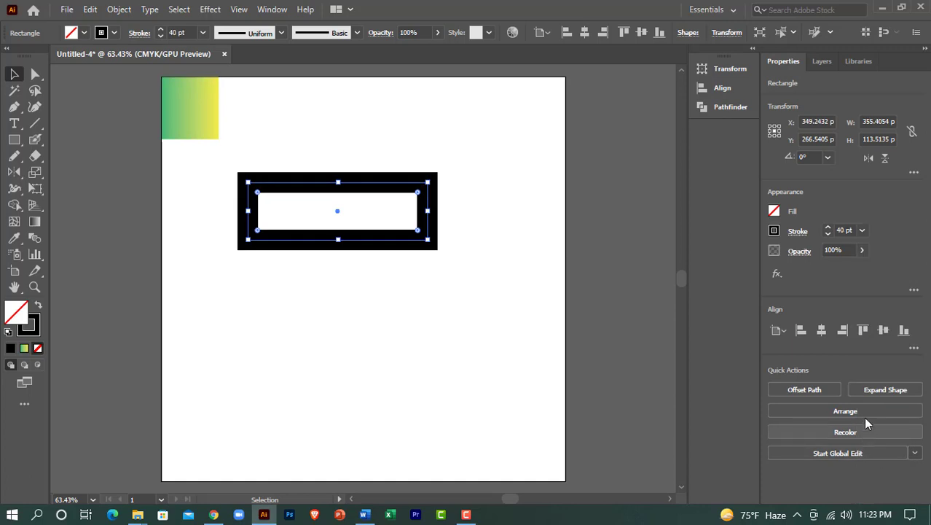
click(861, 231)
click(882, 487)
click(469, 299)
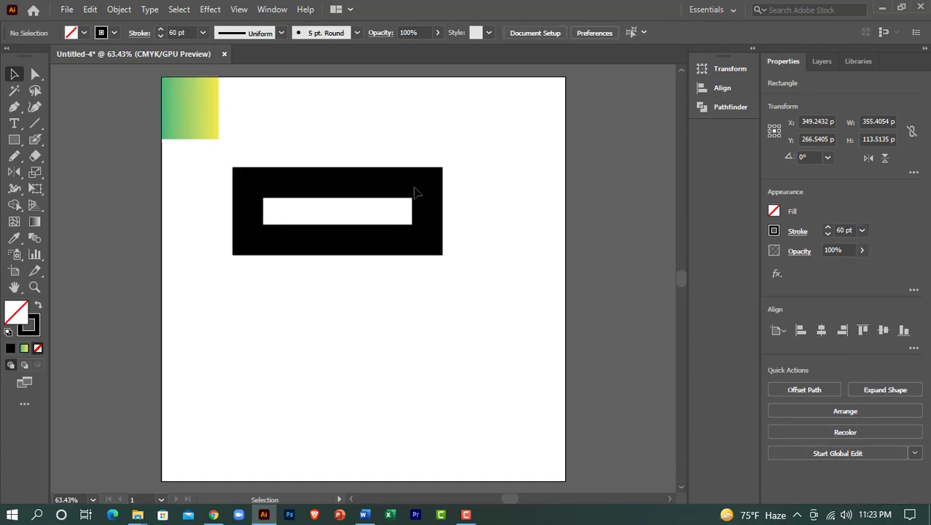
Round the rectangle's corners to the maximum so that it becomes a pill-shaped outline.
click(439, 208)
drag(417, 192, 329, 209)
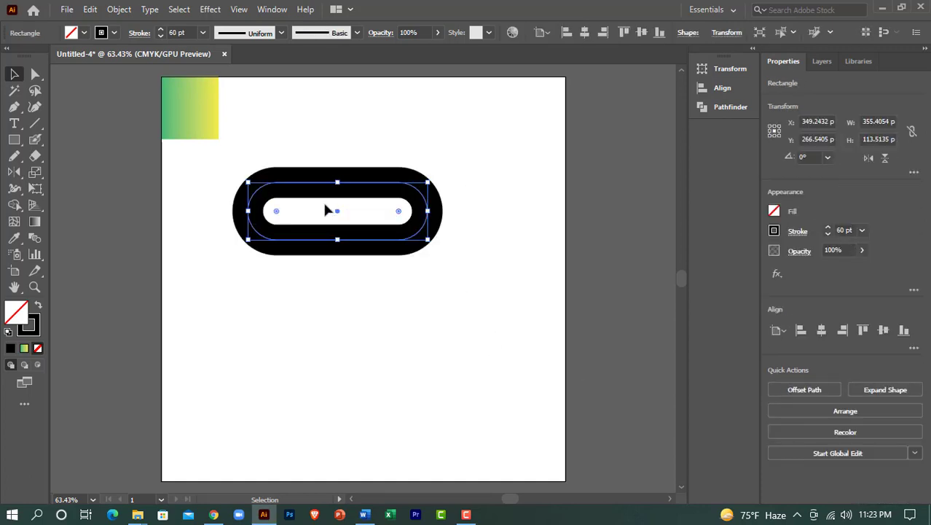
click(335, 309)
Stretch the pill outline upward to a height of about 128 px and round its corners to the maximum of 64.19 px.
click(332, 172)
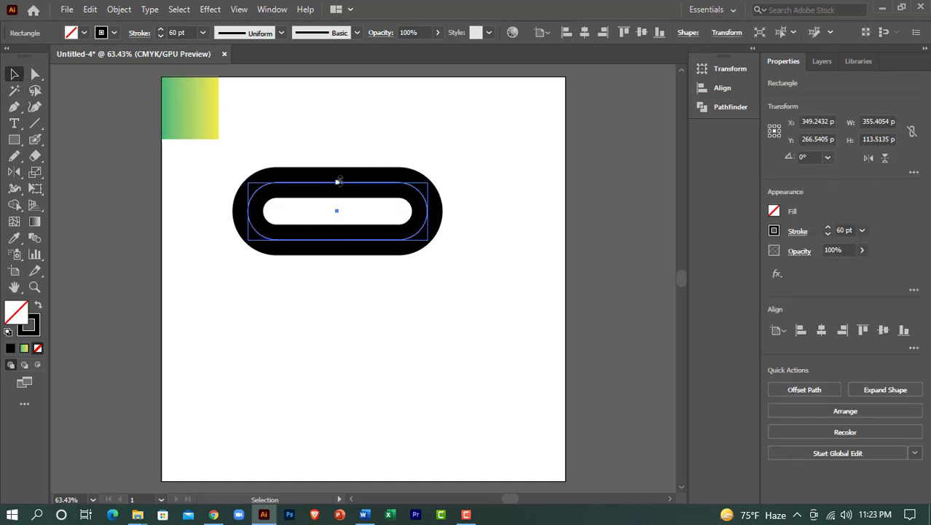
drag(337, 181, 337, 174)
drag(364, 139, 419, 234)
drag(400, 203, 332, 208)
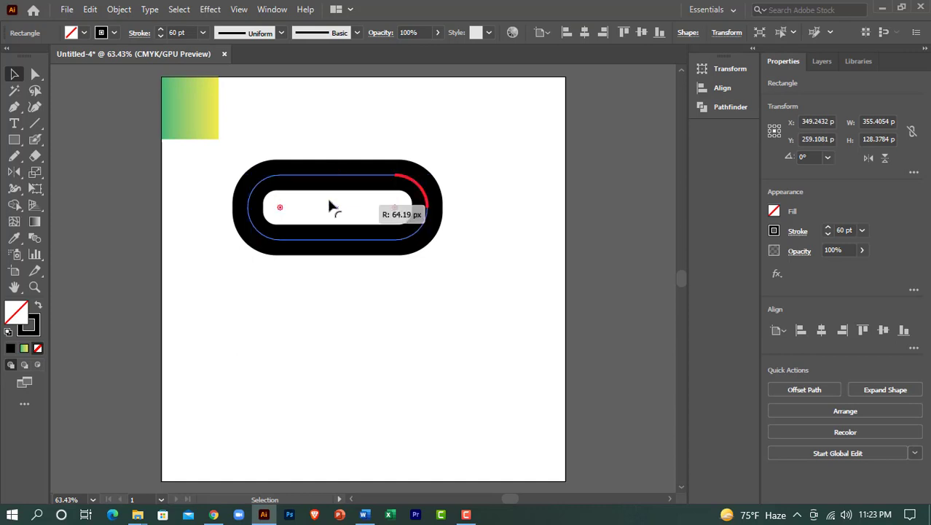
click(401, 297)
Widen the pill outline to about 588 px and move it to the horizontal middle of the artboard's upper half.
drag(310, 125, 413, 287)
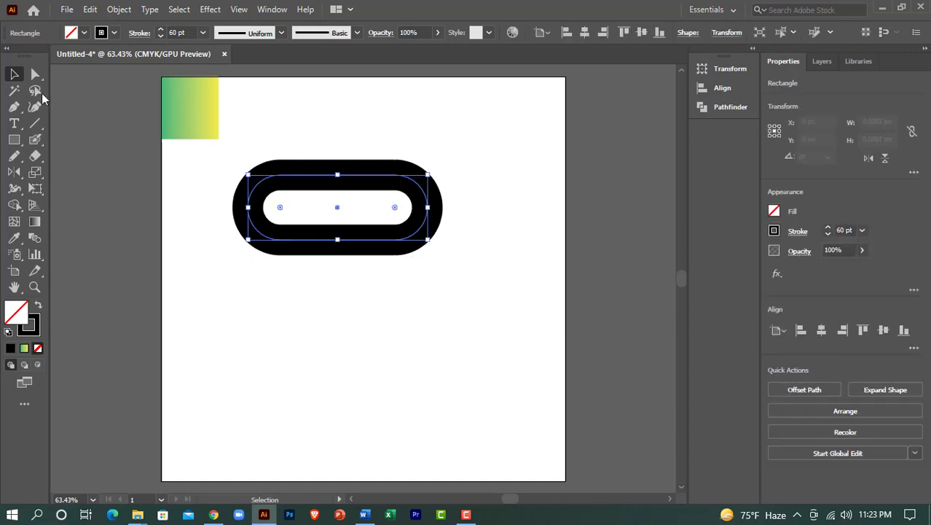
drag(248, 207, 130, 207)
click(351, 127)
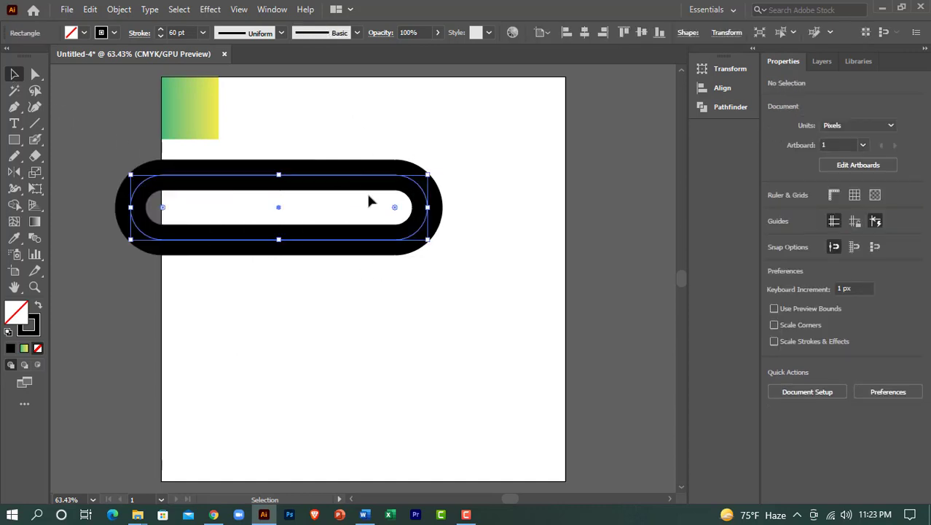
click(364, 175)
drag(364, 175, 464, 191)
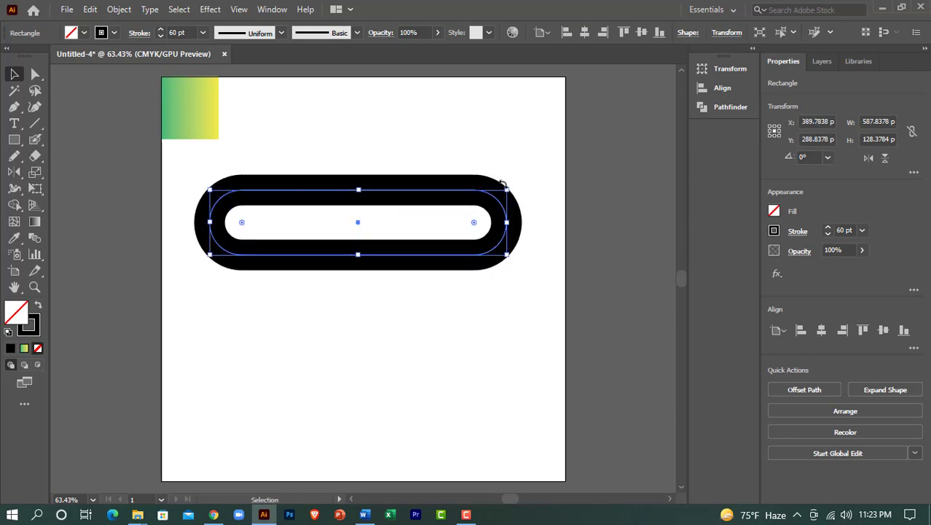
Expand the pill outline so its thick stroke becomes a filled shape.
click(119, 9)
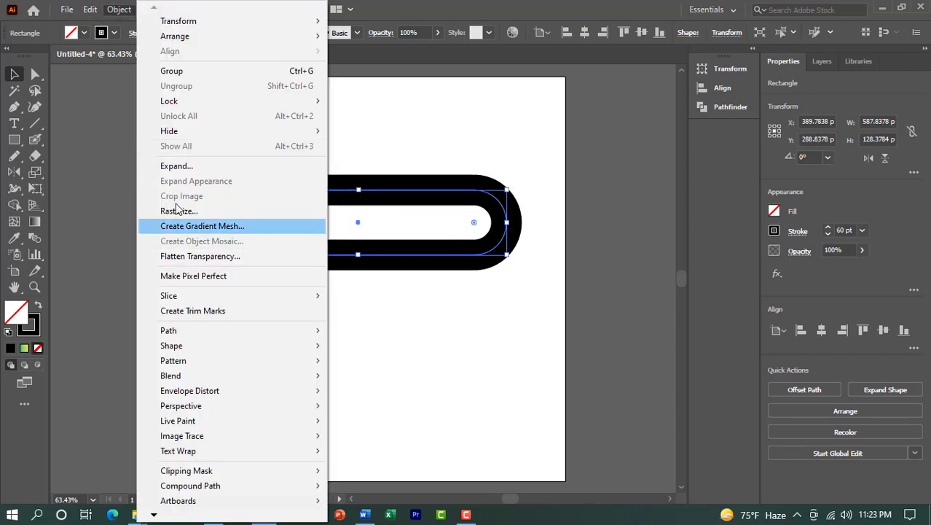
click(171, 165)
click(437, 337)
click(438, 345)
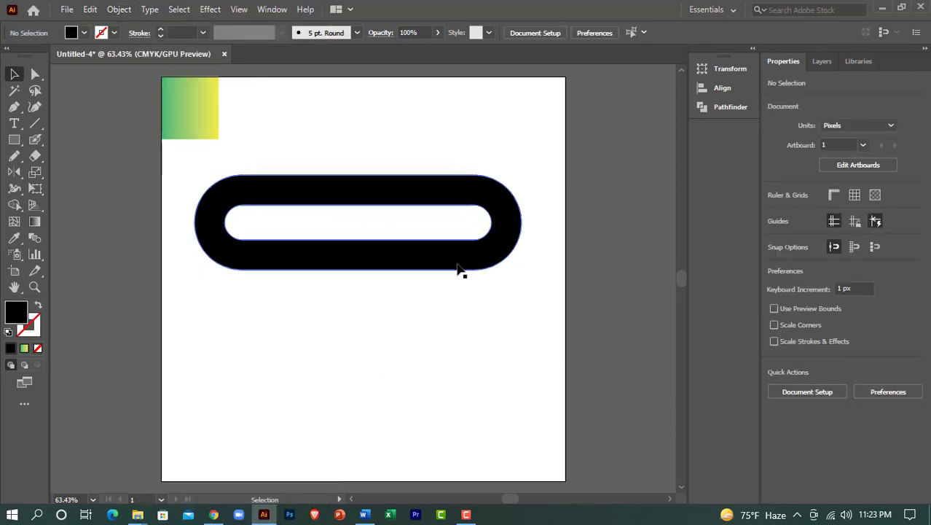
Duplicate the expanded pill shape and place the copy at X 400 px, Y about 417 px, overlapping the original's lower bar.
click(458, 268)
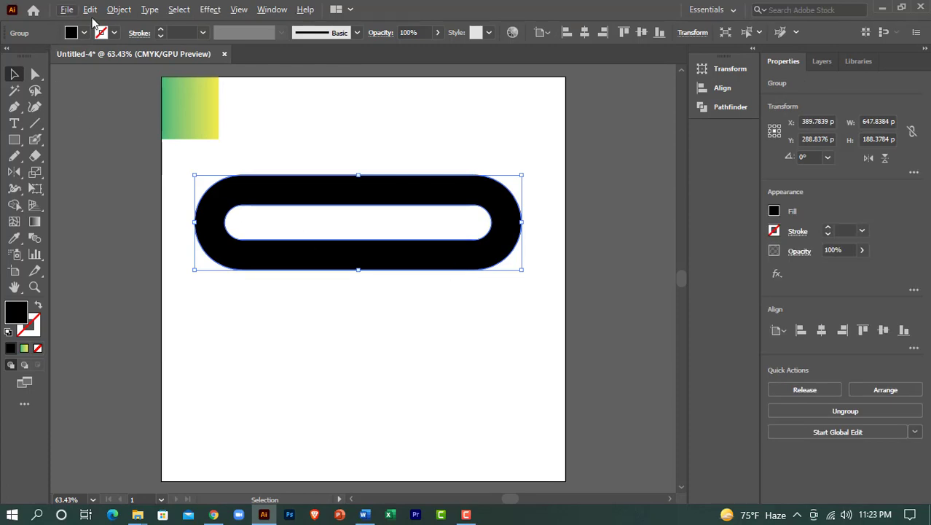
click(119, 9)
click(89, 9)
click(89, 9)
click(88, 12)
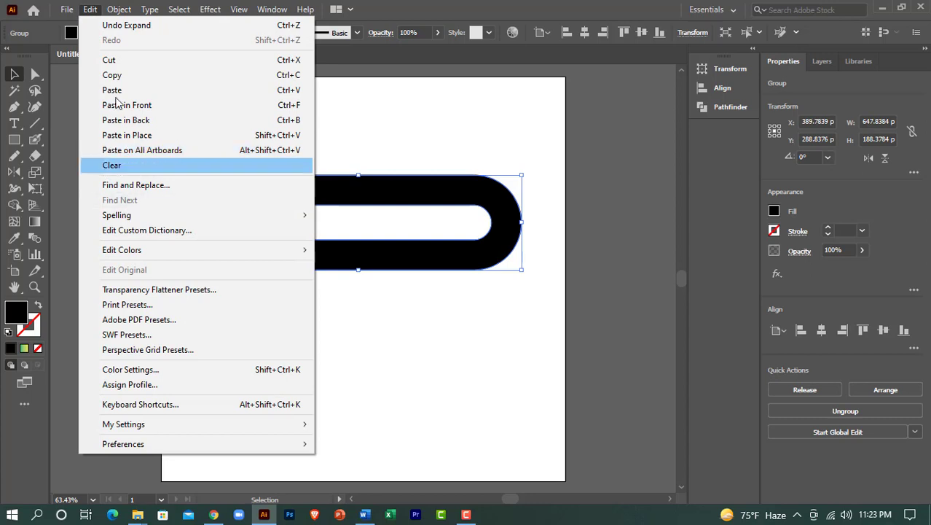
click(266, 108)
drag(462, 263, 468, 314)
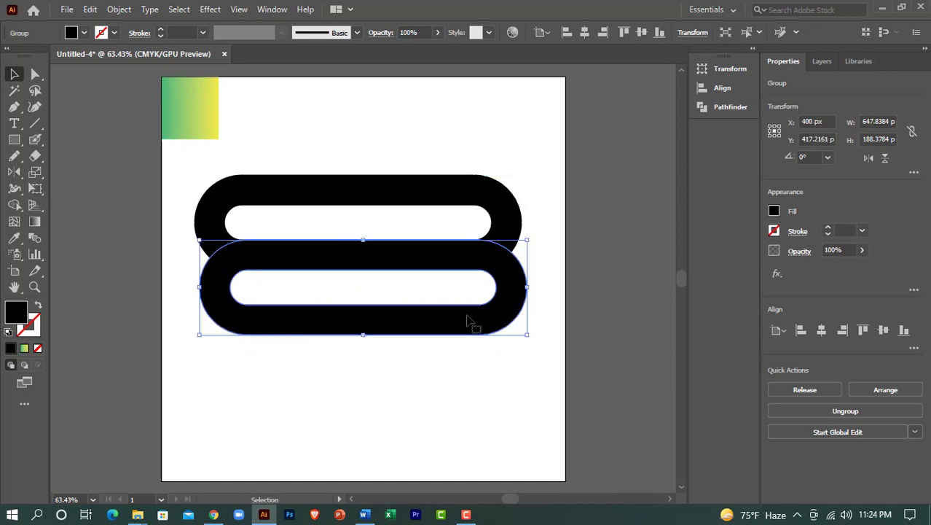
Try to unite the two overlapping pill shapes into one.
click(453, 289)
drag(367, 141, 455, 346)
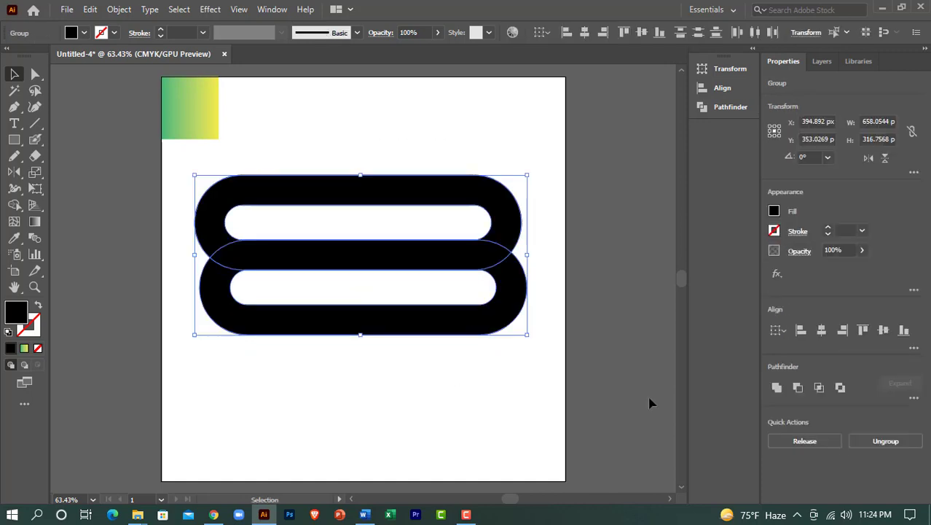
click(776, 387)
click(442, 387)
click(505, 263)
key(a)
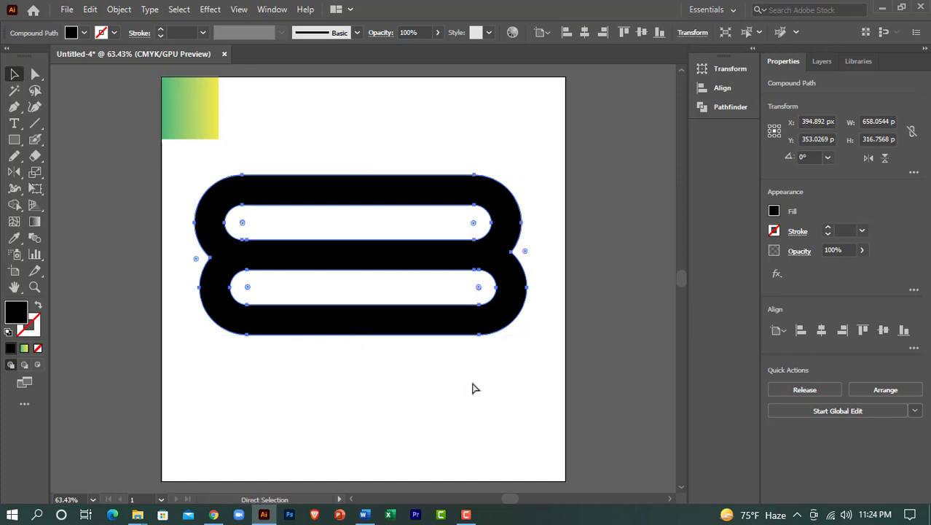
key(ctrl+z)
Nudge the lower pill shape about 12 px to the right.
click(499, 379)
click(509, 306)
key(Right)
key(Right)
key(Right)
key(Right)
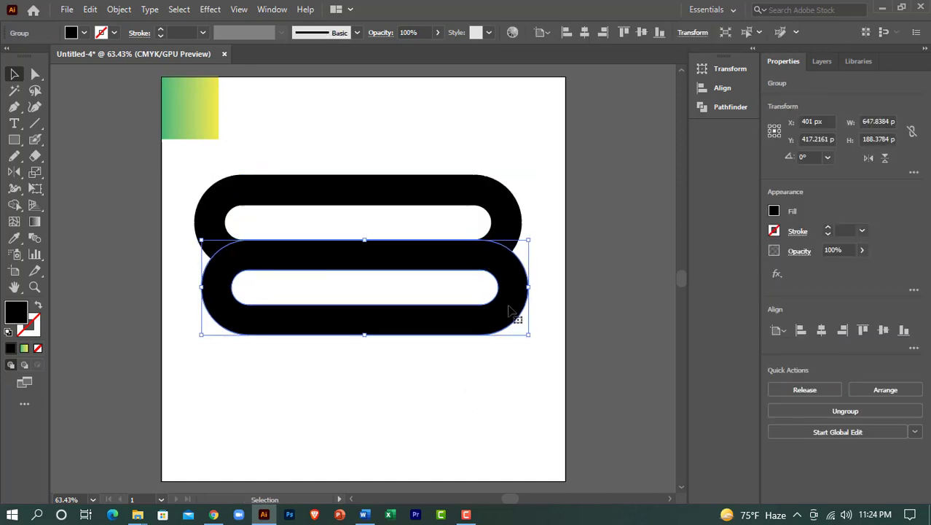
key(Right)
key(Right)
key(Right)
key(Right)
key(Right)
key(Right)
key(Right)
key(Right)
key(Right)
key(Right)
Unite the two overlapping pill shapes into one compound path.
drag(457, 410, 364, 178)
click(777, 387)
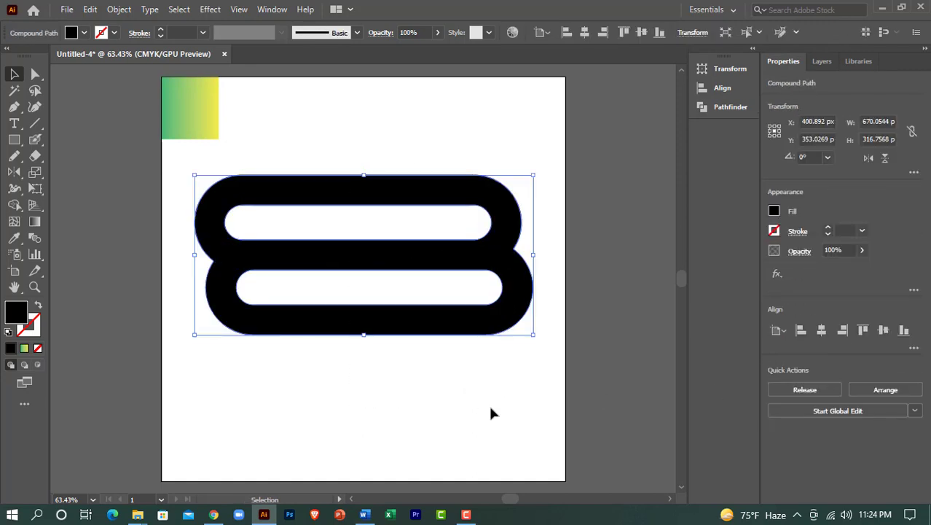
click(491, 413)
Pull the anchor point of the united shape's right notch inward to about X 684 px, Y 344 px.
key(a)
click(514, 248)
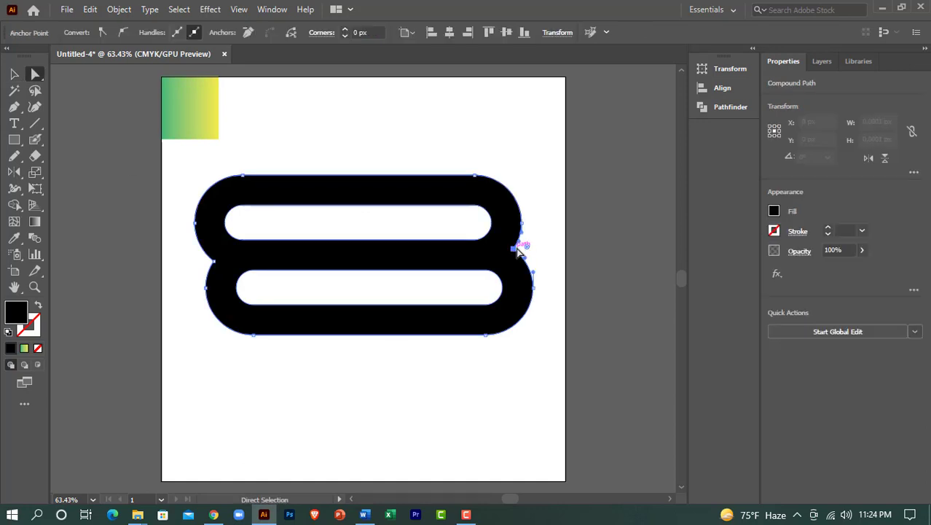
scroll(514, 250, up, 4)
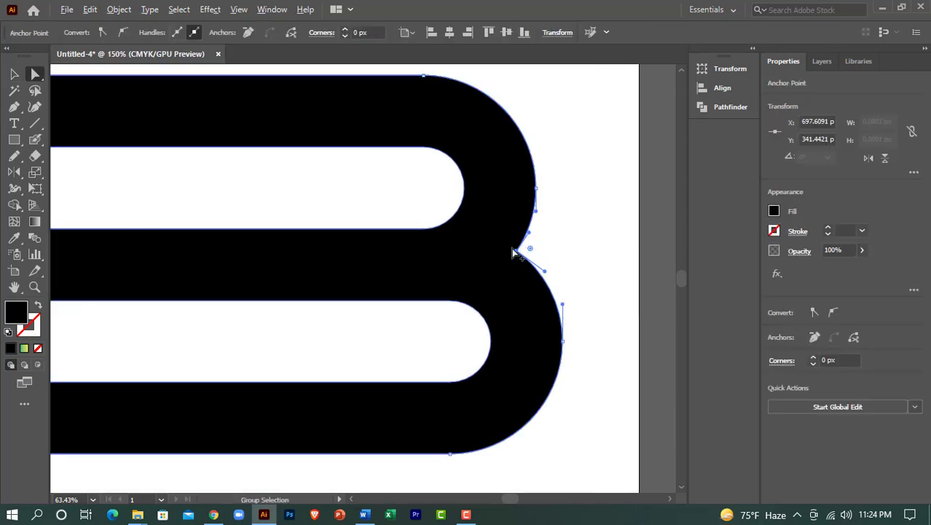
drag(517, 251, 498, 255)
drag(545, 198, 542, 198)
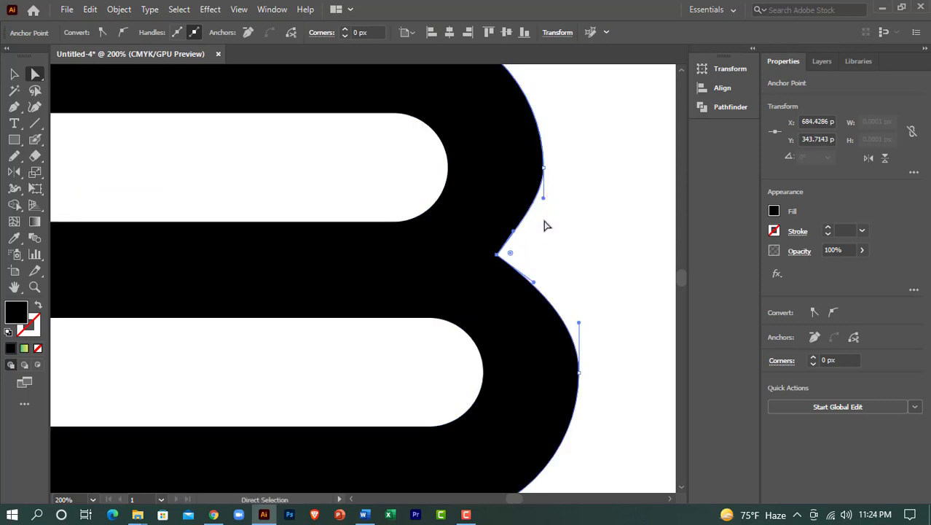
click(560, 255)
scroll(561, 256, down, 3)
scroll(562, 260, up, 1)
scroll(561, 264, down, 1)
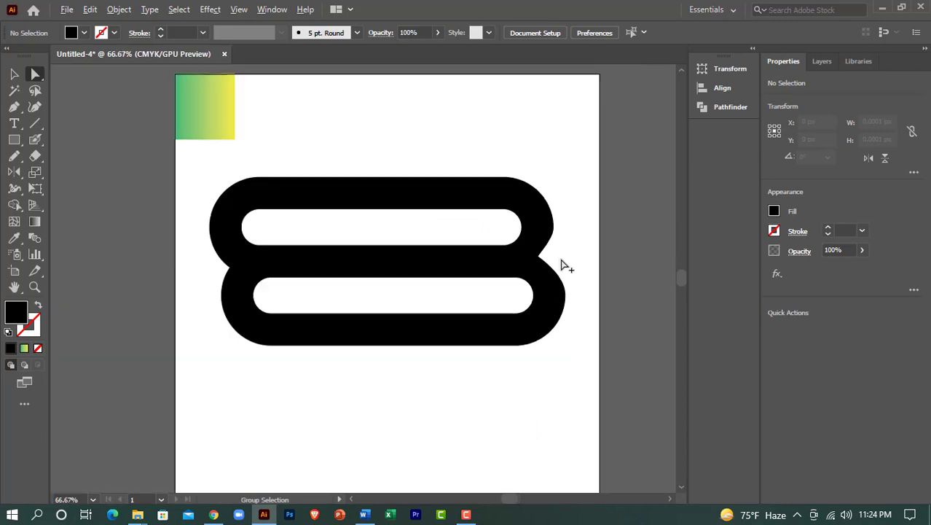
click(13, 75)
drag(409, 158, 467, 132)
drag(450, 355, 458, 368)
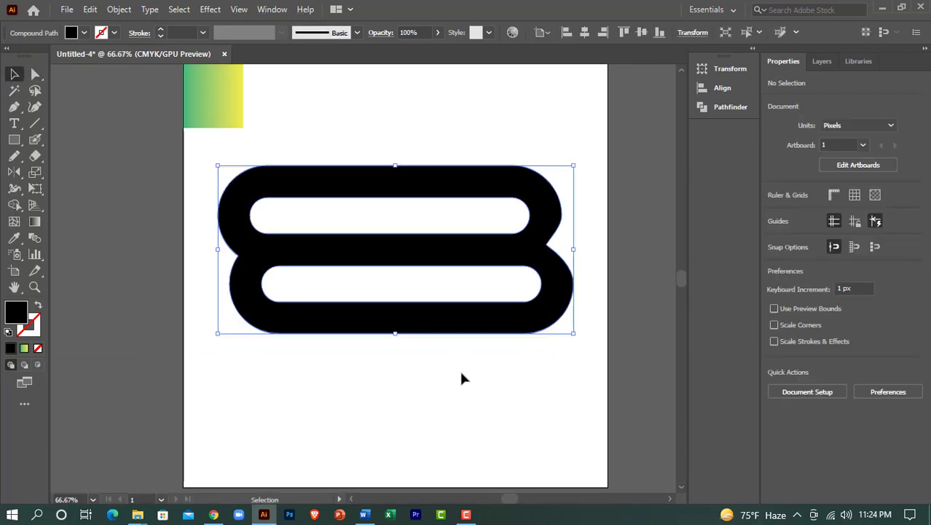
click(421, 448)
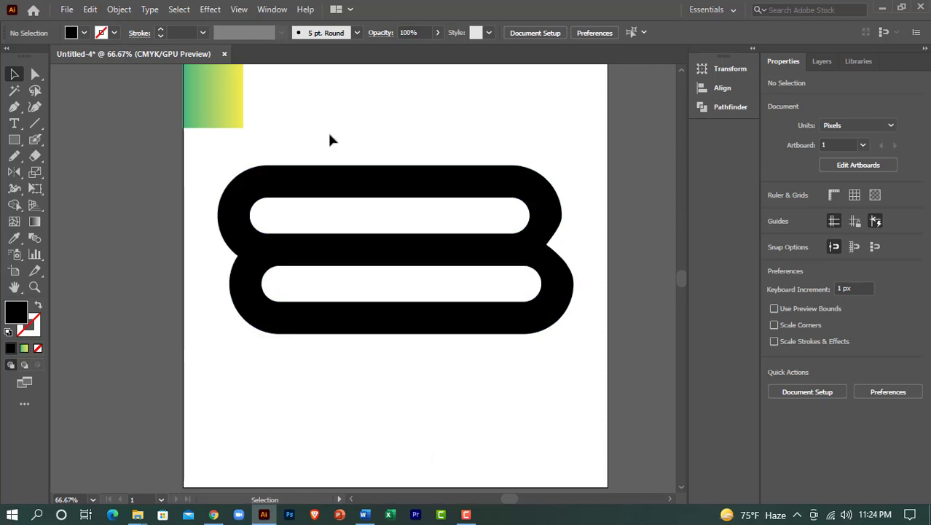
Draw a closed wavy blade path about 100 px wide and 352 px tall vertically across the united shape, unfilled with a black stroke.
click(14, 107)
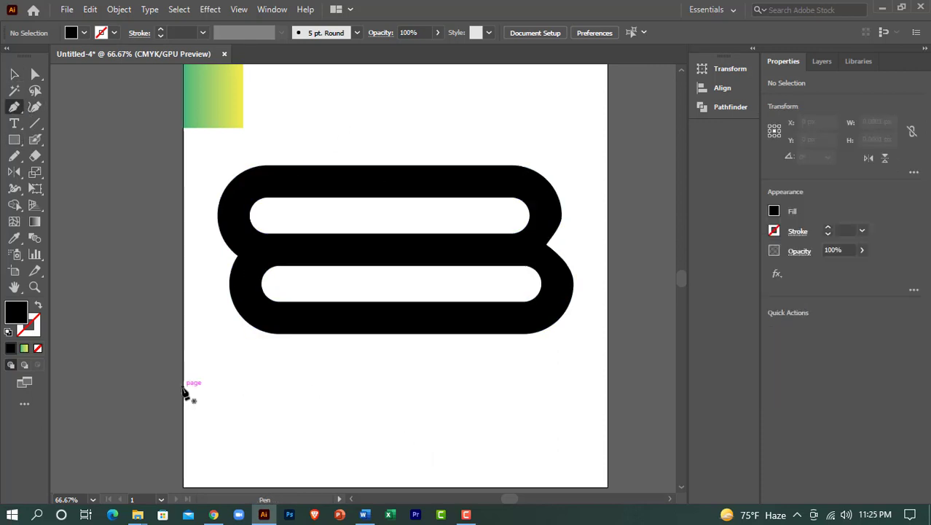
click(413, 344)
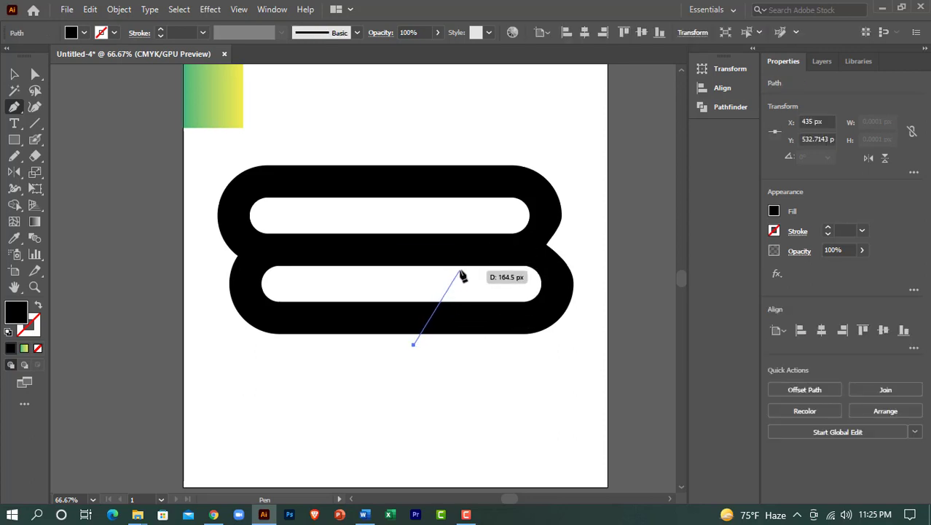
drag(464, 267, 432, 213)
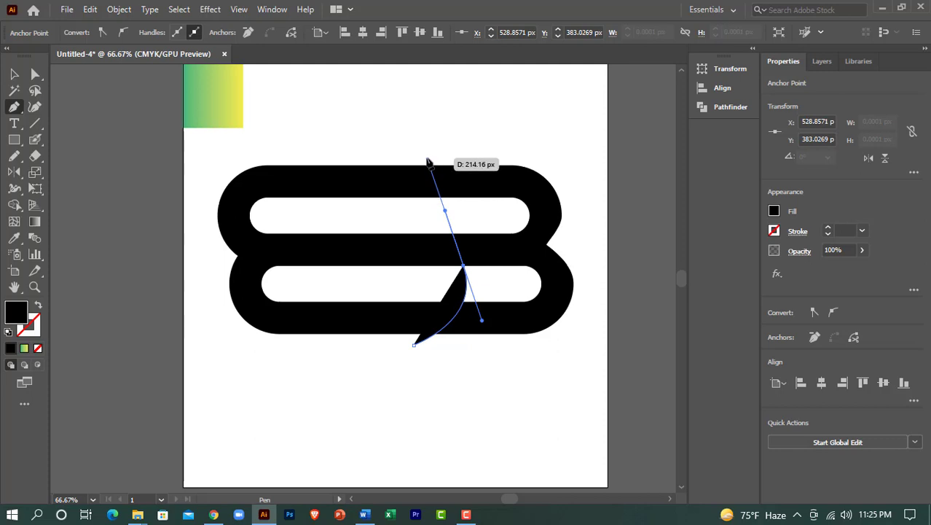
drag(429, 160, 420, 101)
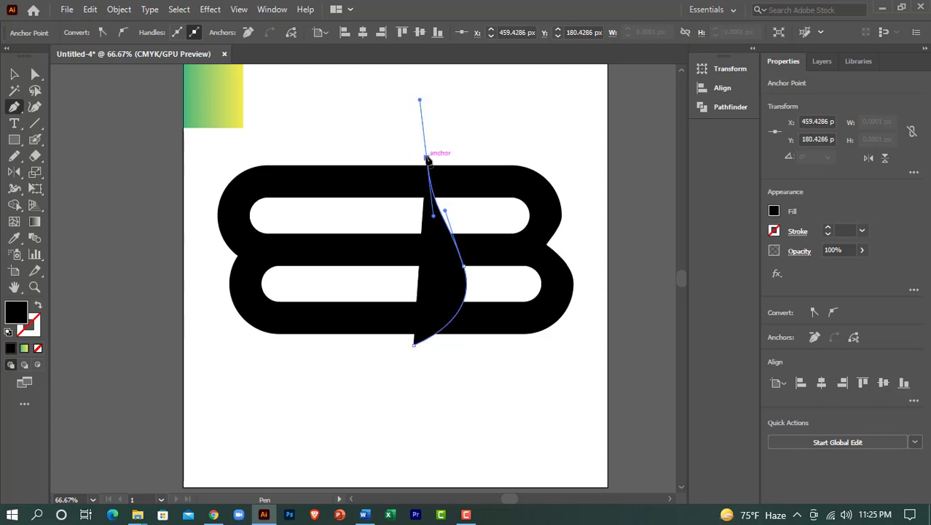
click(37, 305)
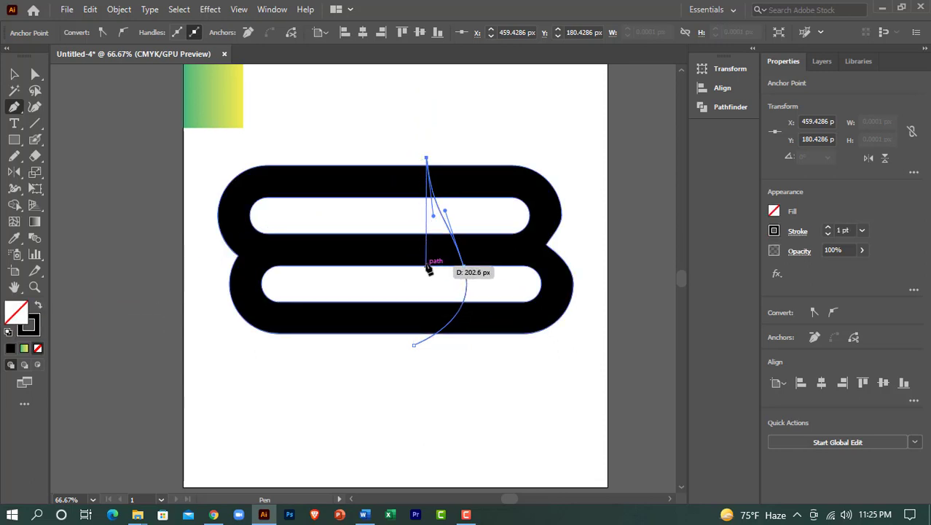
drag(432, 267, 358, 367)
click(430, 265)
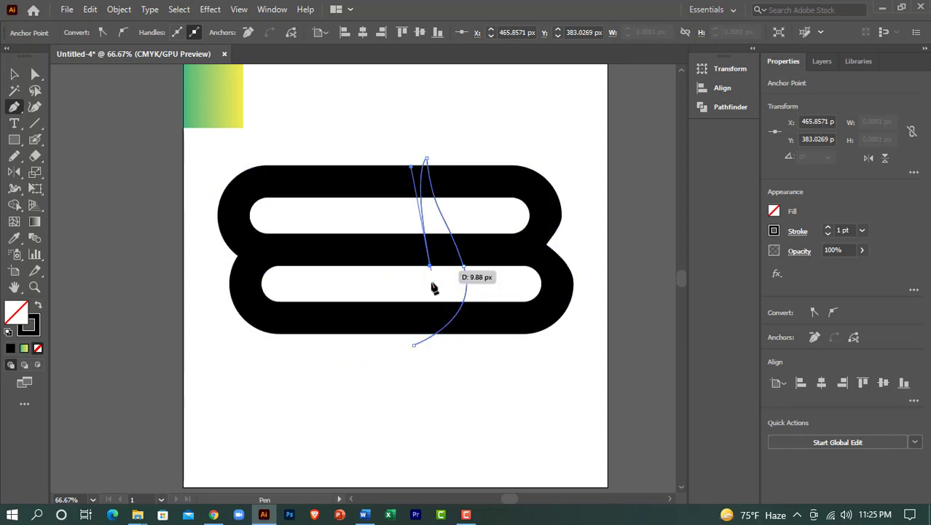
click(413, 347)
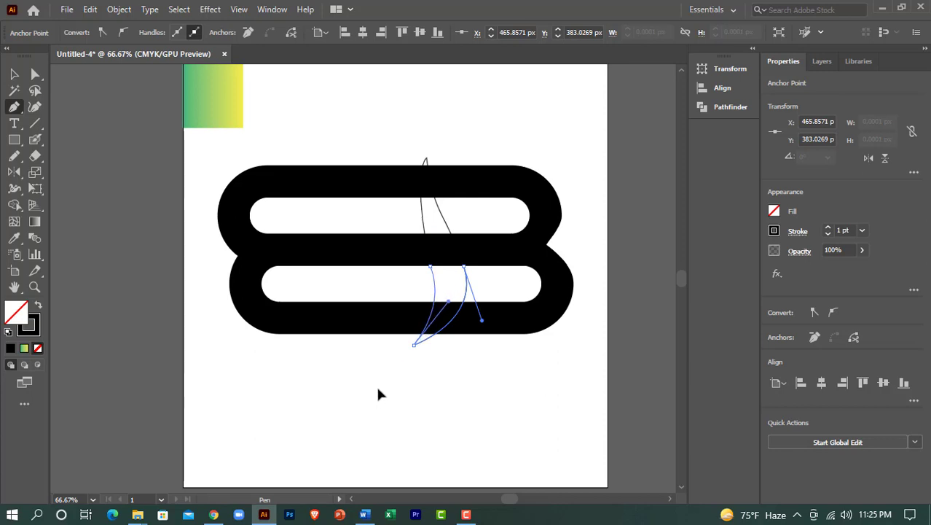
key(v)
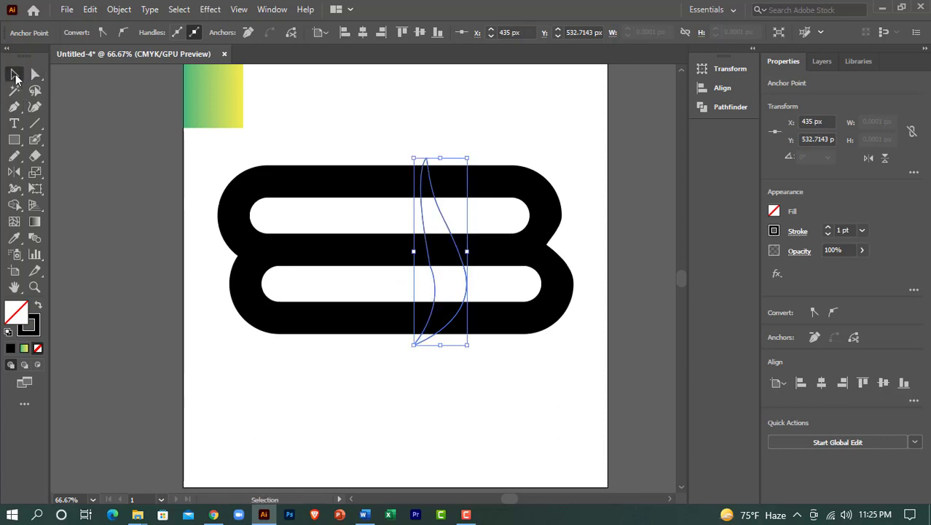
Nudge the wavy blade path about 24 px to the right across the united shape.
click(348, 330)
click(469, 285)
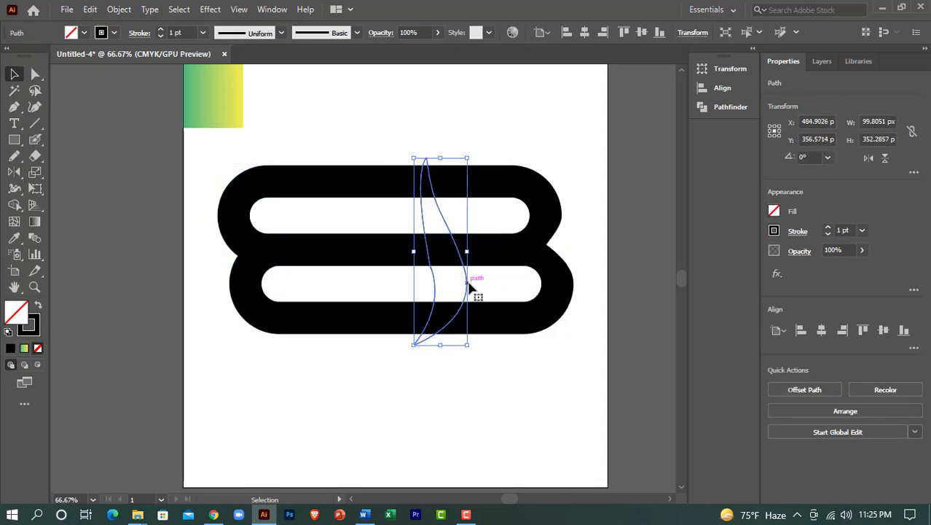
key(Right)
key(Right)
key(Right)
key(Right)
key(Right)
key(Right)
key(Right)
key(Right)
key(Right)
key(Right)
key(Right)
key(Right)
key(Right)
key(Right)
key(Right)
key(Right)
key(Right)
key(Right)
key(Right)
key(Right)
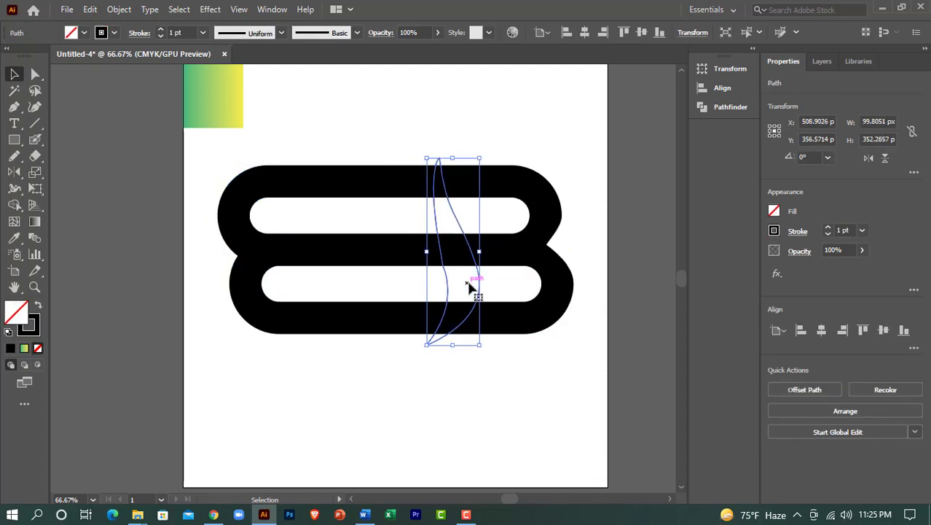
click(433, 415)
click(478, 290)
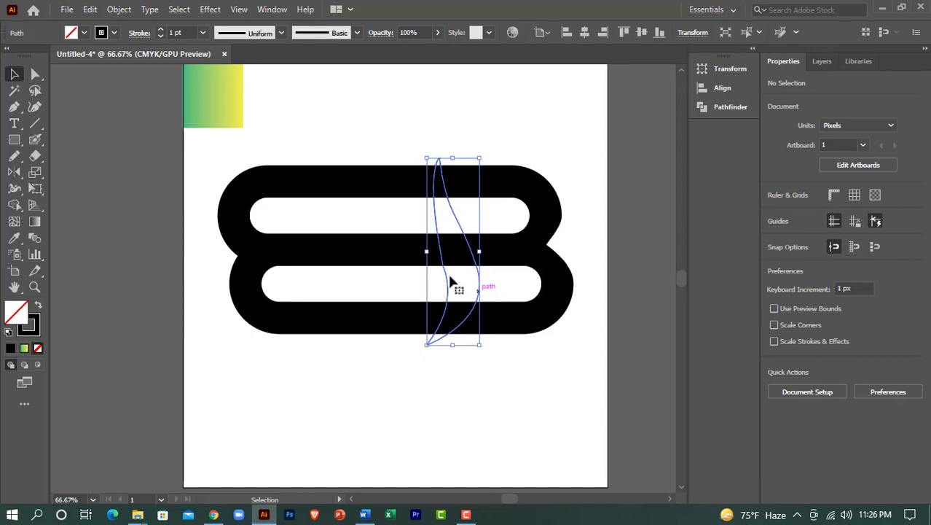
Swap the fill and stroke of the wavy blade so it is solid black with no stroke.
click(37, 309)
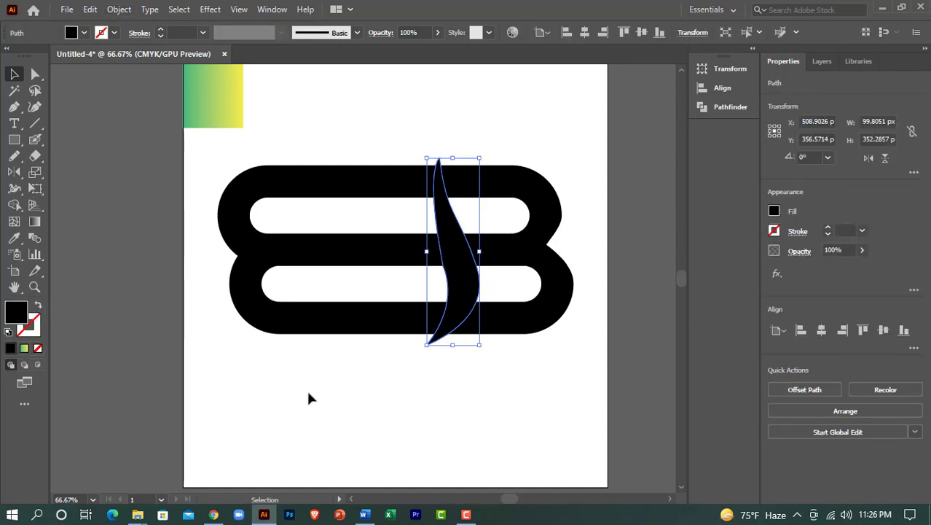
click(306, 388)
click(466, 292)
click(120, 10)
click(89, 9)
click(89, 8)
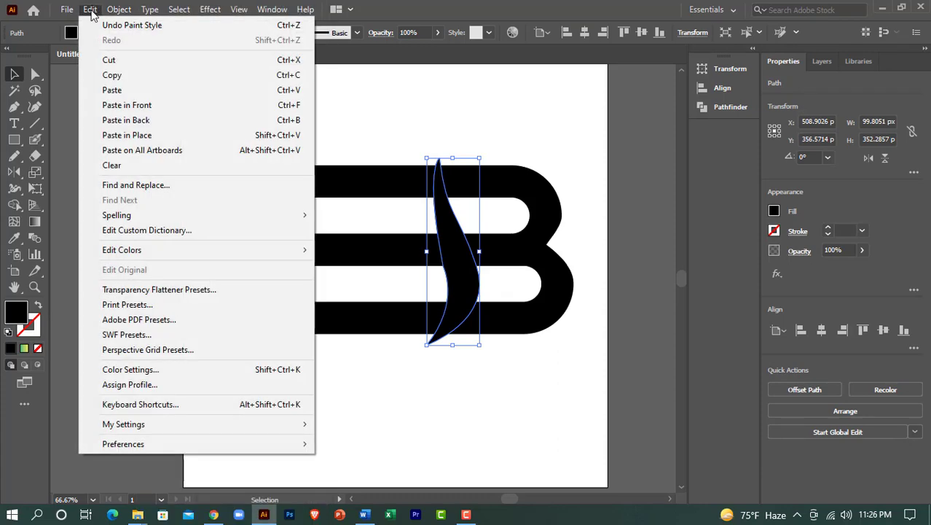
click(268, 121)
Remove the parts of the united pill shape to the blade's left with Shape Builder, leaving a B with the blade as its spine.
shift+click(376, 185)
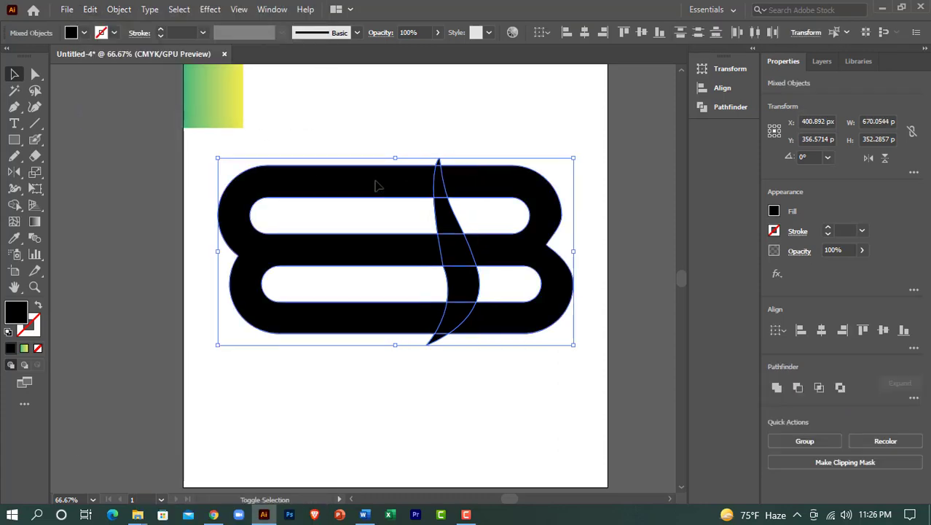
click(15, 206)
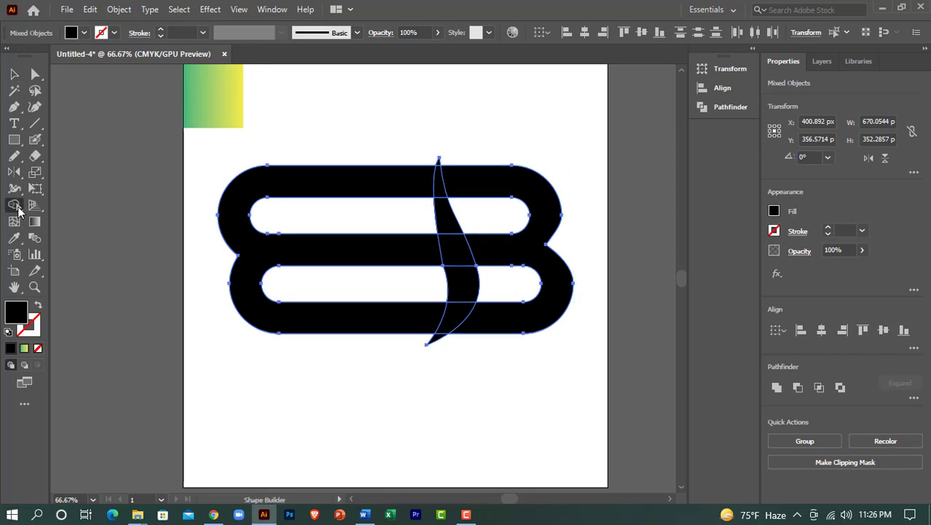
mouse_move(316, 145)
mouse_down()
mouse_move(274, 349)
mouse_move(420, 246)
mouse_move(435, 212)
mouse_move(438, 154)
mouse_move(432, 186)
mouse_move(455, 307)
mouse_move(424, 348)
mouse_move(411, 329)
mouse_move(424, 295)
mouse_up()
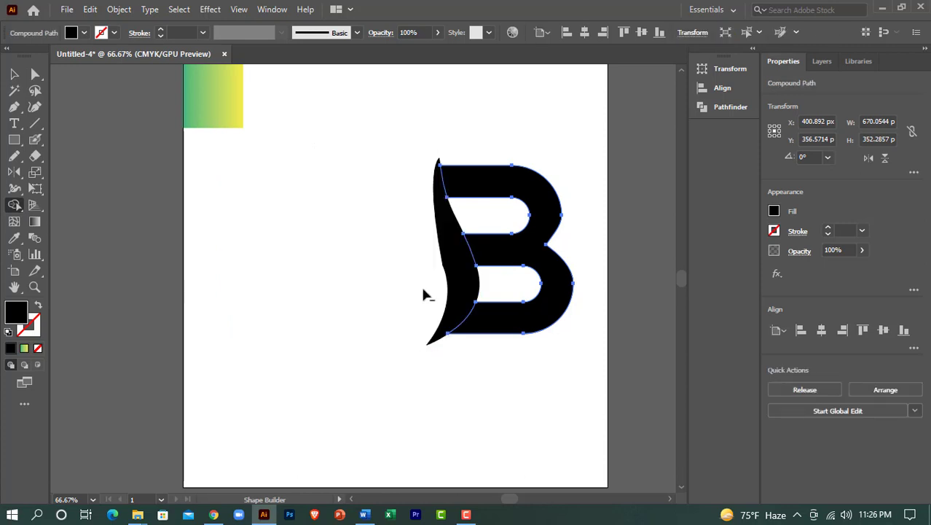
click(14, 73)
click(332, 308)
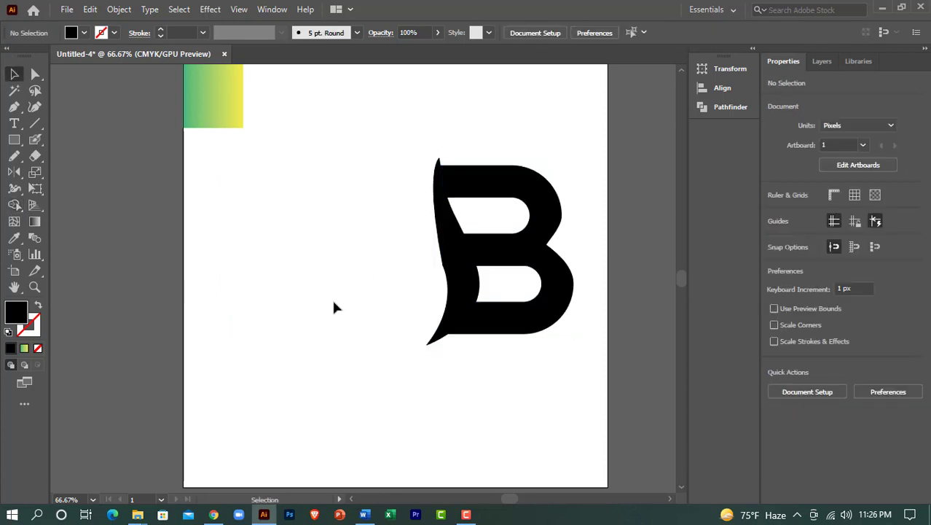
Nudge the wavy blade about 9 px to the left to open a thin gap beside the B bowls.
click(460, 271)
key(Left)
key(Left)
key(Left)
key(Left)
key(Left)
key(Left)
key(Left)
key(Left)
key(Left)
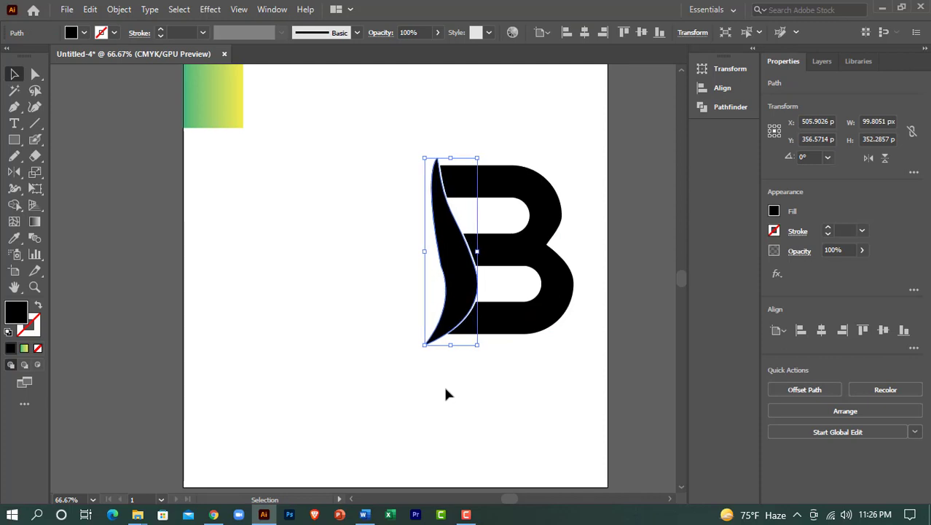
click(459, 401)
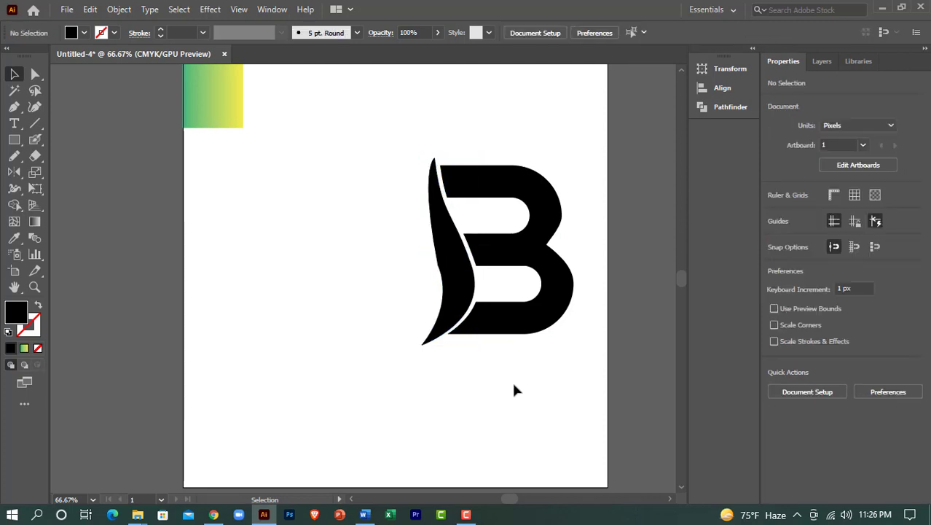
Draw a second, smaller closed blade with the Pen tool along the large blade's lower left edge, about 41 px wide and 200 px tall.
drag(514, 386, 445, 376)
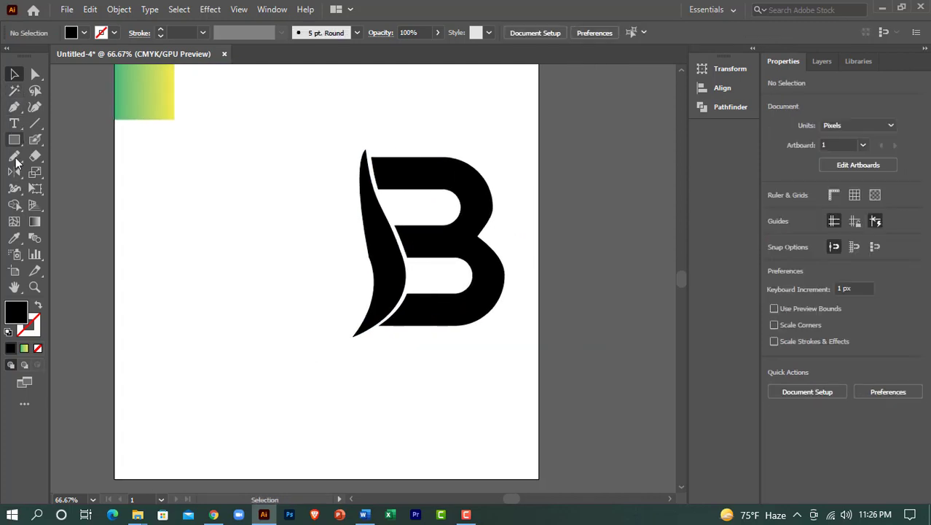
click(13, 106)
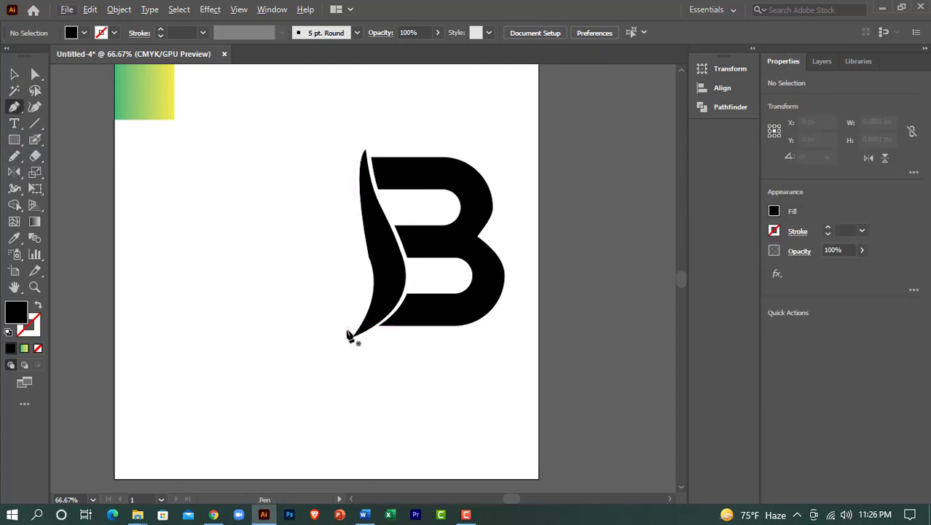
click(343, 336)
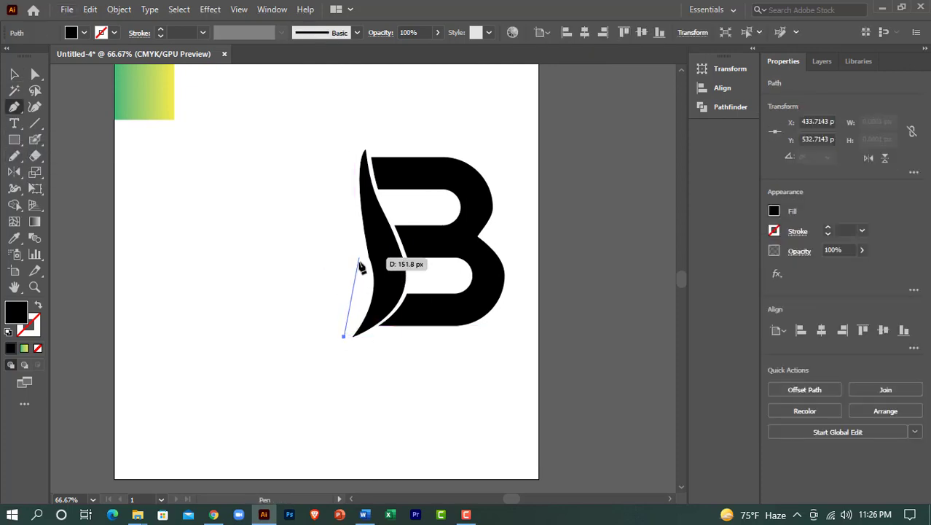
drag(360, 267, 353, 236)
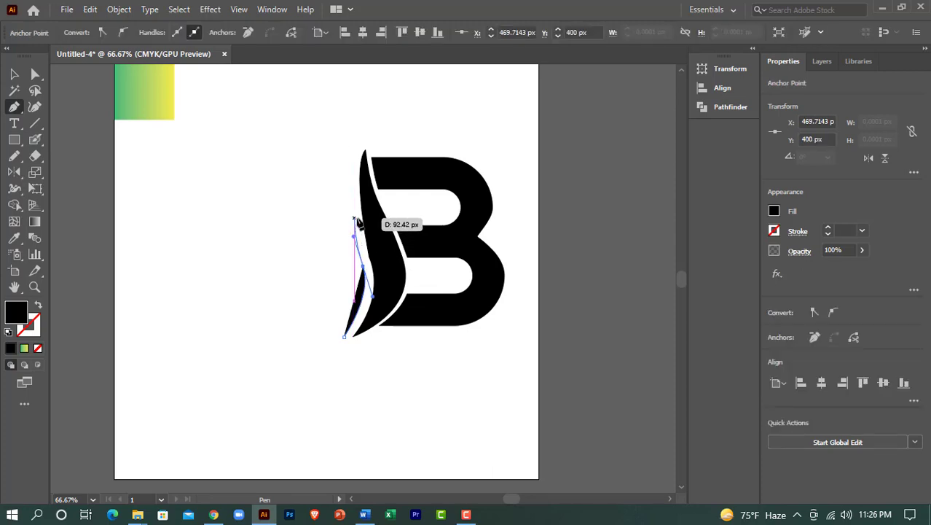
key(ctrl+z)
drag(365, 277, 352, 214)
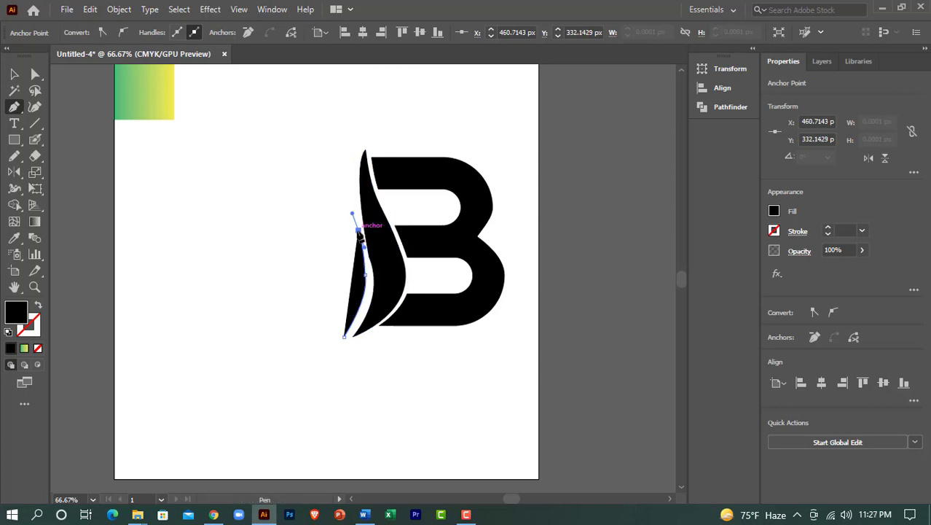
click(359, 231)
drag(355, 275, 347, 298)
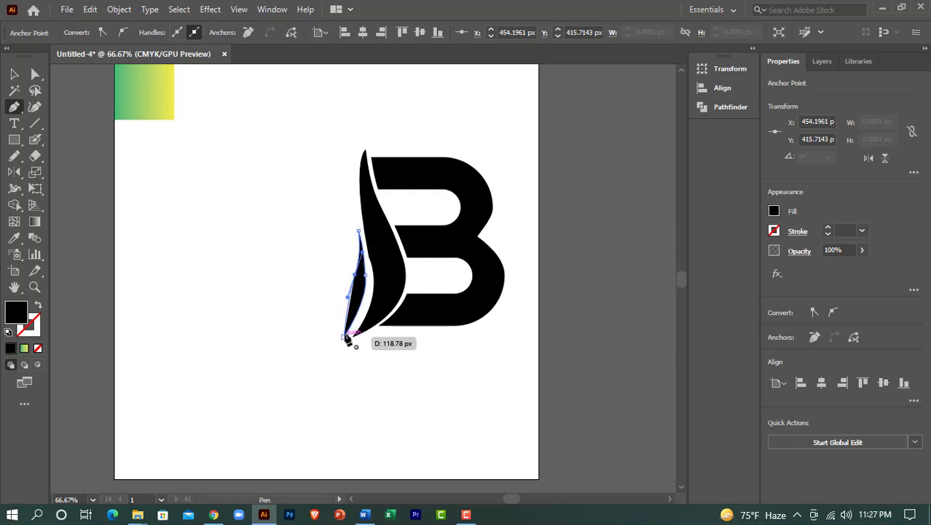
click(344, 333)
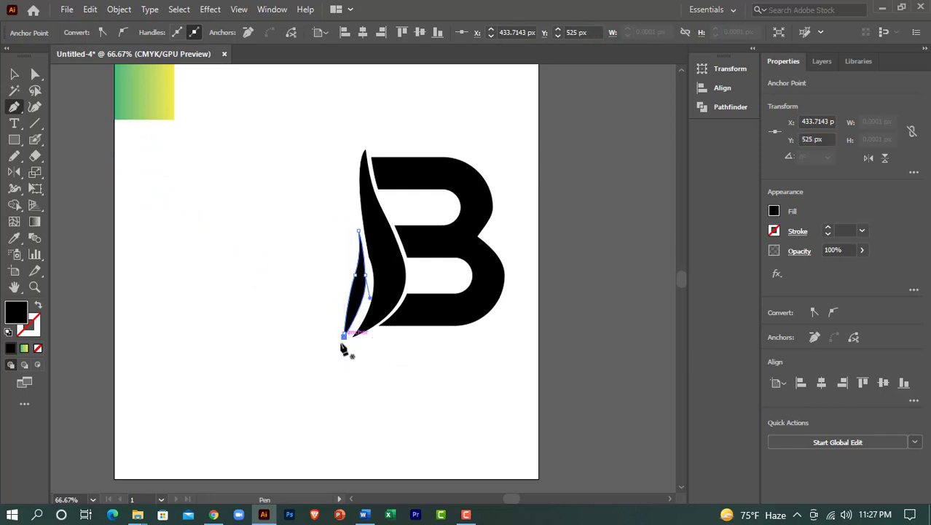
click(343, 336)
click(15, 74)
click(254, 282)
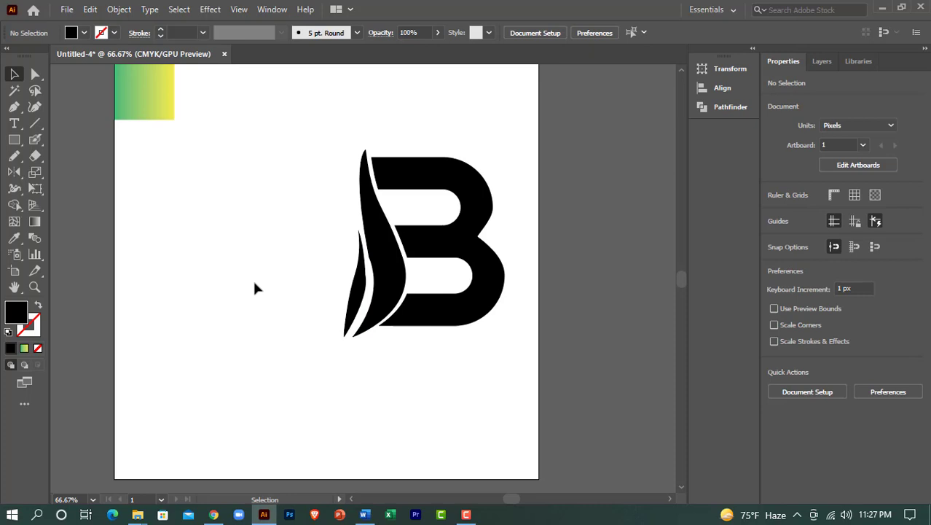
Nudge the large blade slightly left, and move the small blade about 5 px down and 2 px right.
click(358, 306)
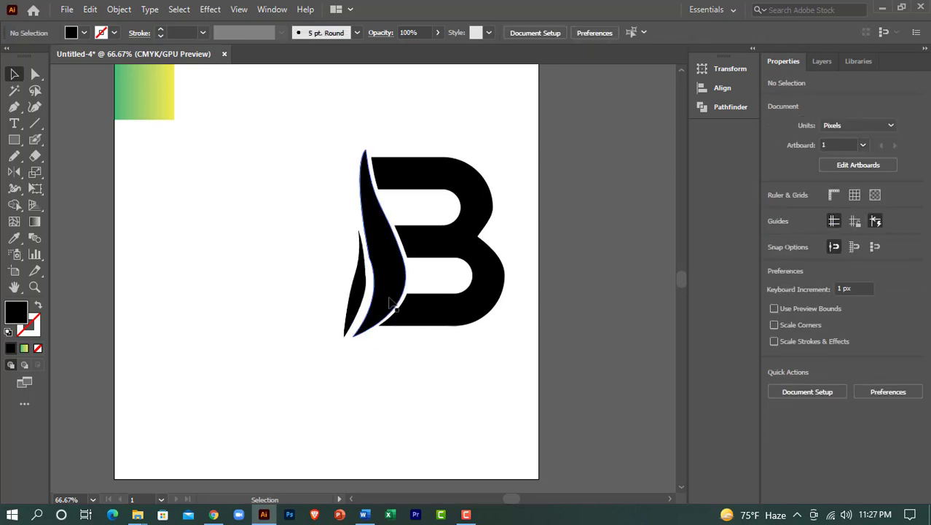
click(393, 305)
click(391, 386)
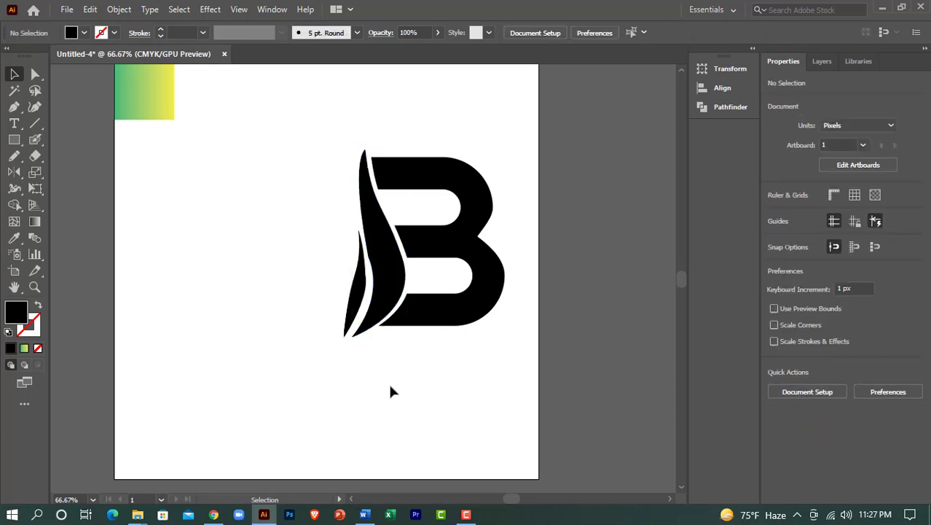
click(350, 307)
key(Down)
key(Down)
key(Down)
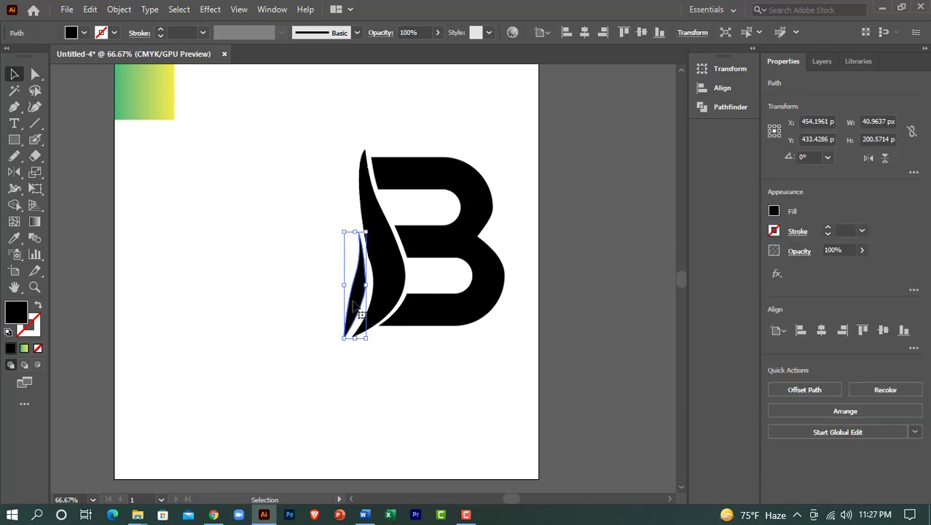
key(Down)
key(Right)
key(Right)
click(417, 359)
Fill the B bowls with the green-to-yellow gradient sampled from the square in the artboard's corner.
click(459, 311)
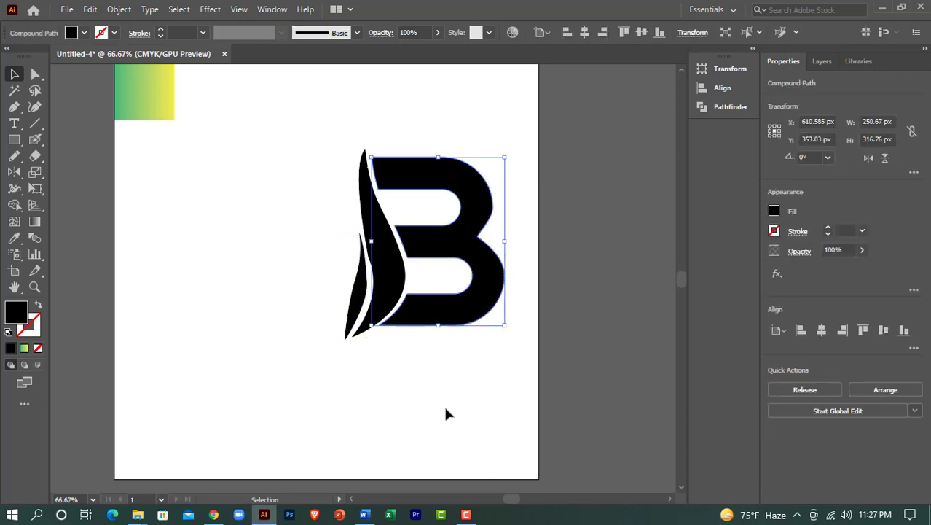
scroll(443, 408, up, 2)
key(i)
click(161, 136)
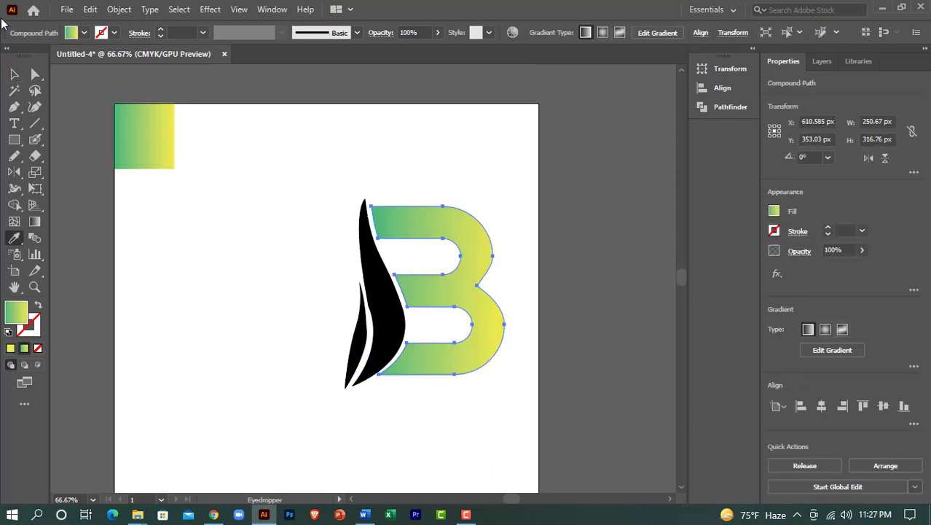
key(v)
click(255, 281)
Fill the large and the small blade with the same green-to-yellow gradient sampled from the corner square.
click(397, 302)
key(i)
click(144, 151)
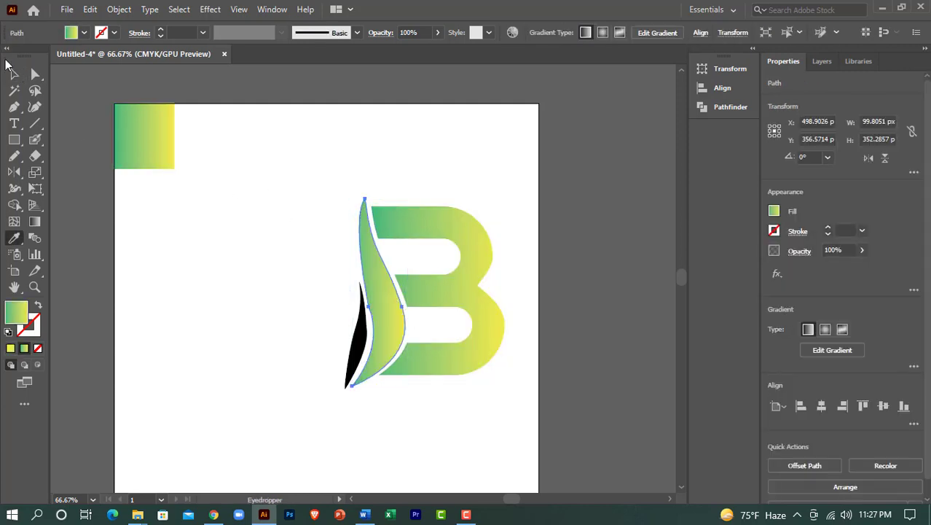
click(14, 74)
click(264, 303)
click(360, 337)
key(i)
click(147, 150)
click(14, 73)
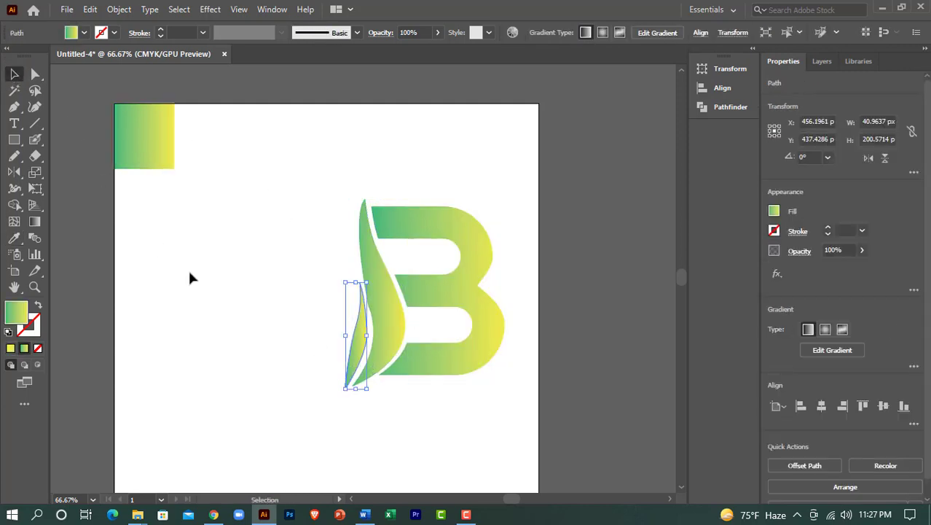
click(191, 277)
Move all three logo shapes together to the artboard's centre at X 400 px, Y 400 px.
key(space)
drag(509, 424, 550, 392)
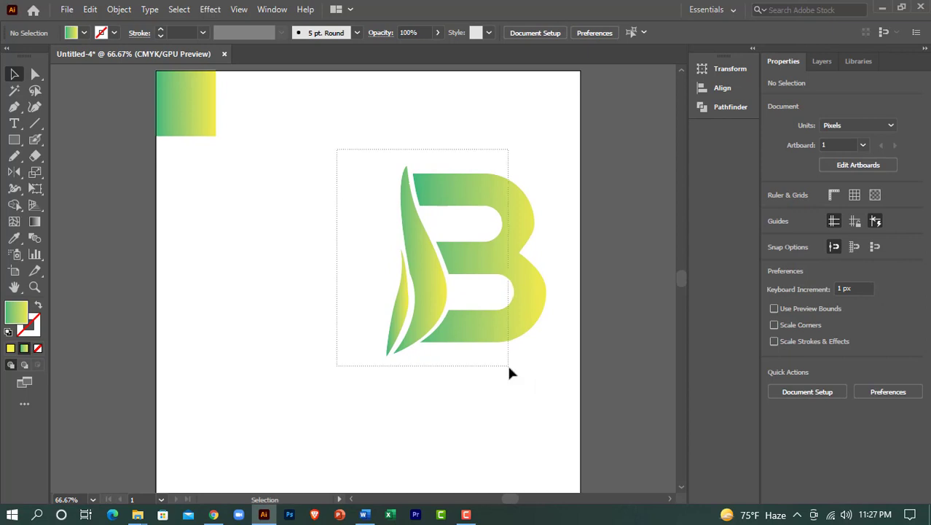
drag(508, 366, 526, 371)
drag(488, 262, 386, 286)
key(space)
drag(467, 419, 462, 380)
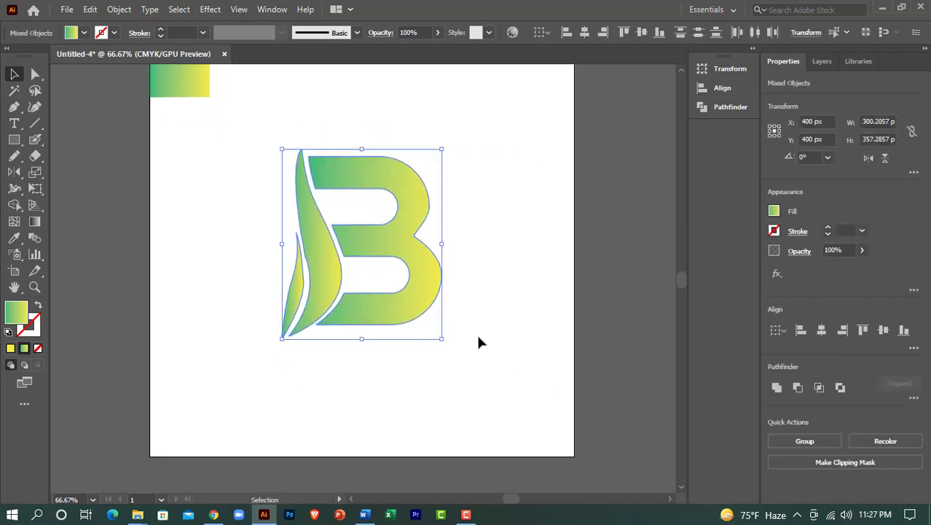
click(479, 341)
Change the yellow end stop of the B bowls' gradient to C 0, M 14, Y 83, K 0.
click(399, 241)
key(g)
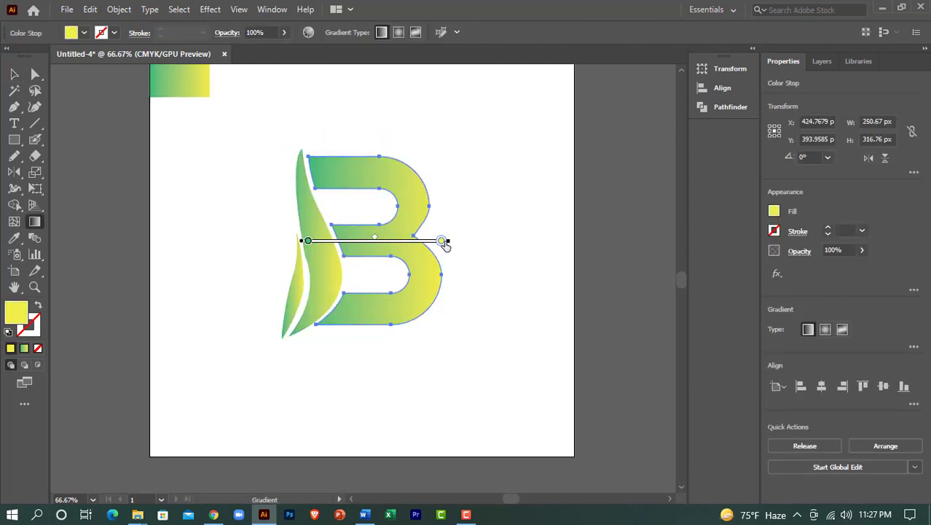
double_click(442, 241)
drag(333, 291, 328, 292)
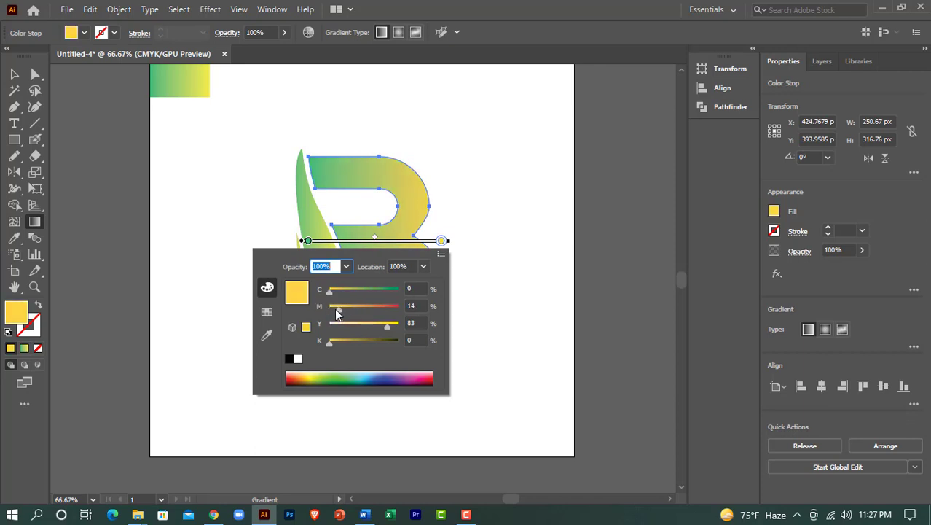
click(440, 246)
Raise the cyan of the green stop in the B bowls' gradient and shift that stop inward along the gradient.
double_click(308, 240)
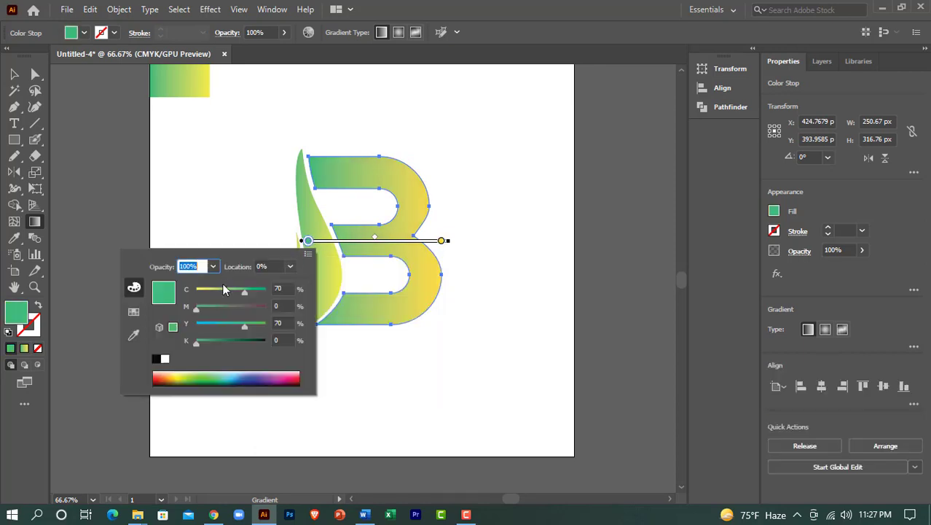
drag(245, 291, 260, 295)
drag(308, 242, 324, 246)
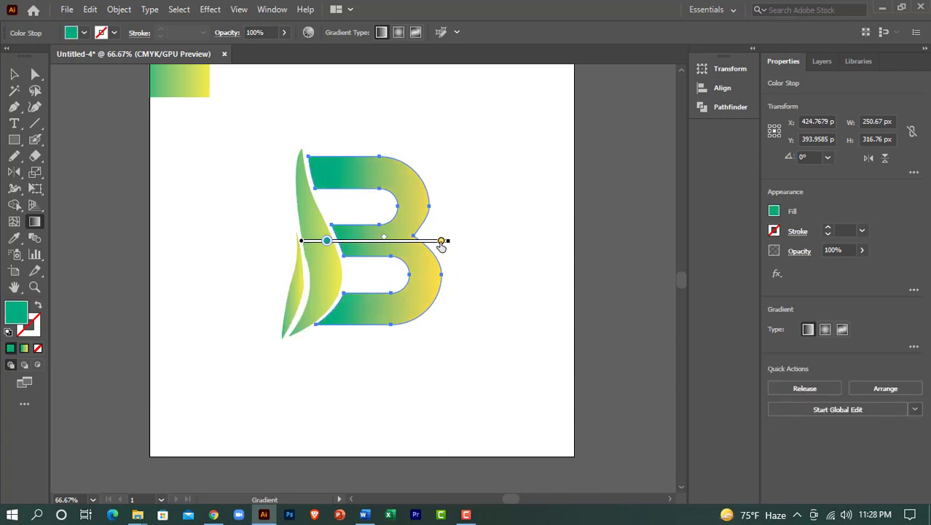
drag(441, 245, 438, 245)
click(18, 76)
click(233, 207)
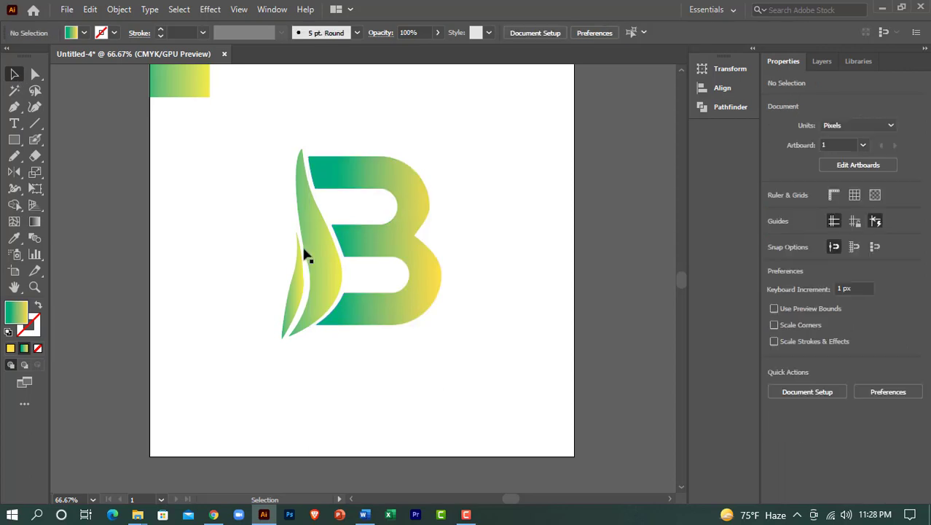
Apply the B bowls' adjusted gradient to the large blade with the Eyedropper.
click(317, 249)
key(i)
click(372, 234)
key(v)
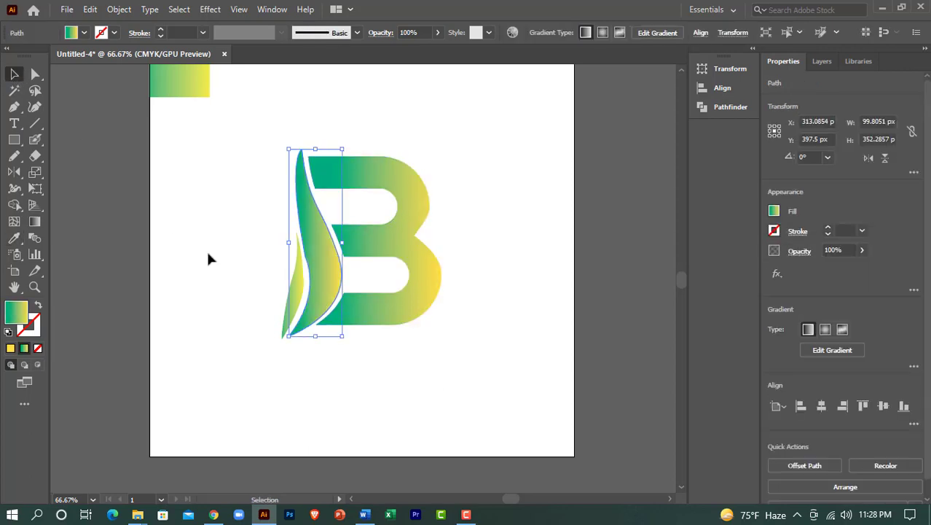
click(207, 258)
Apply the large blade's adjusted gradient to the small blade with the Eyedropper.
click(297, 301)
key(i)
click(339, 263)
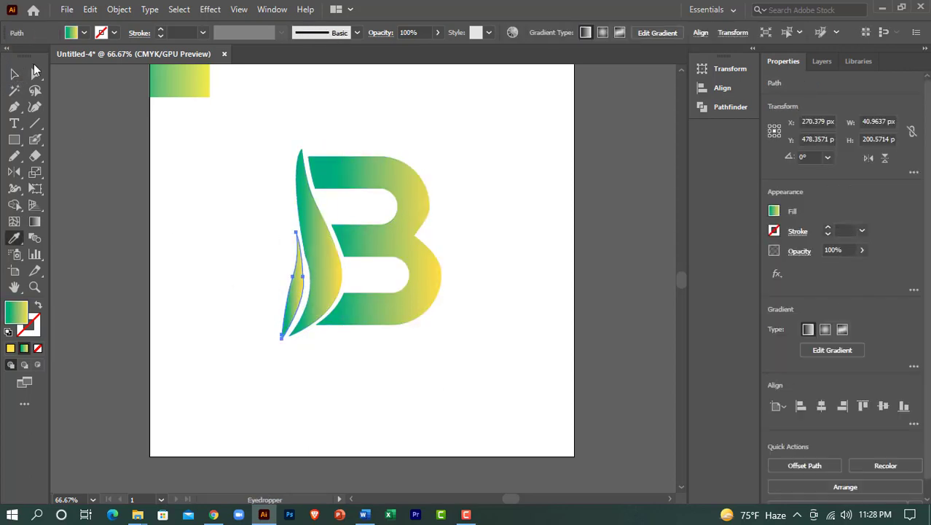
click(12, 75)
click(156, 214)
click(330, 267)
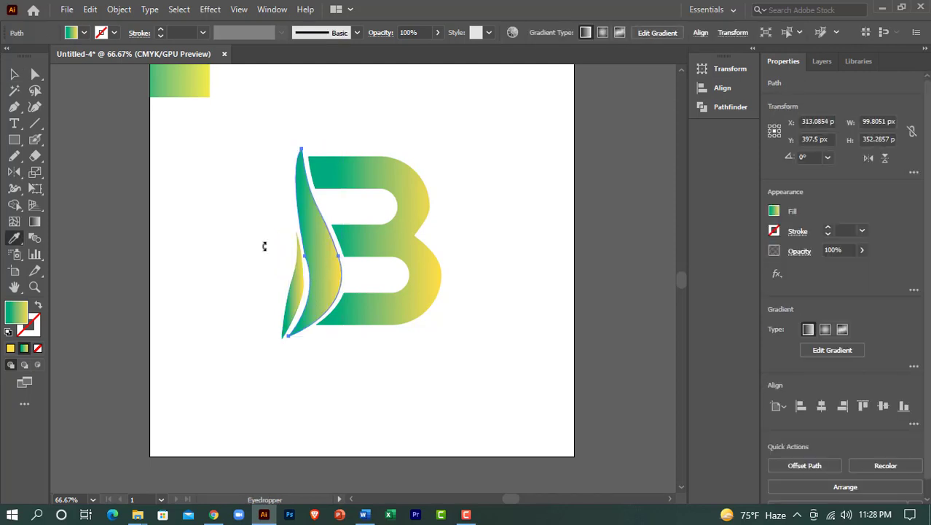
click(14, 74)
click(212, 222)
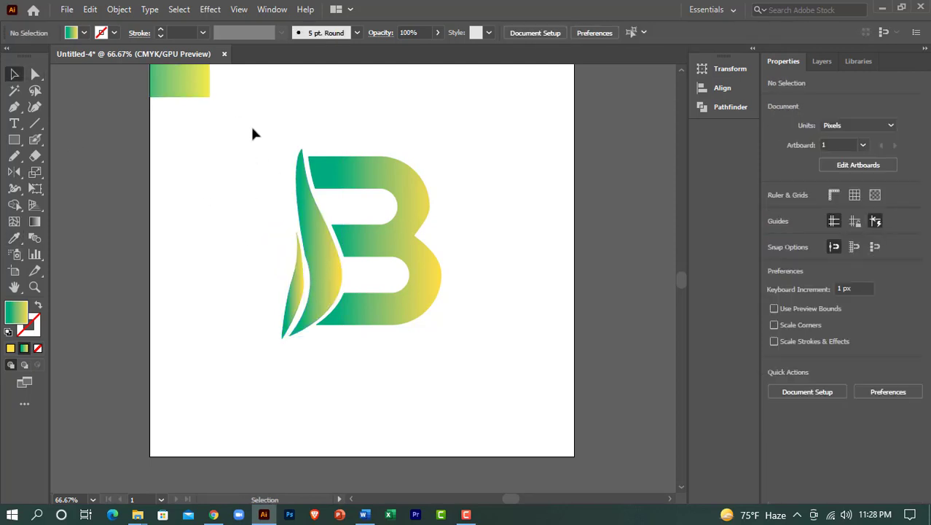
Group the three logo shapes and enlarge the group in the upper middle of the artboard.
drag(251, 125, 459, 397)
key(ctrl+g)
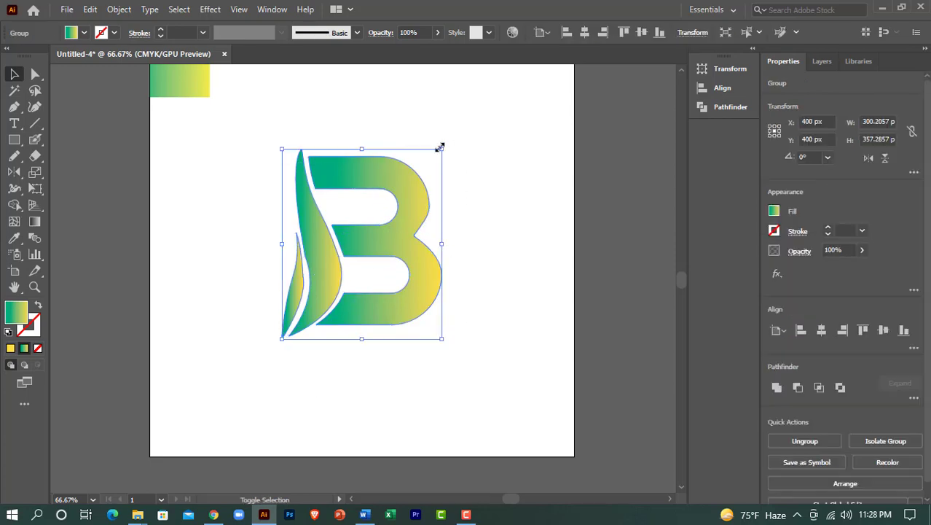
drag(440, 147, 489, 106)
drag(411, 209, 404, 234)
click(404, 382)
Add the text "ok" in Myriad Pro Regular at 300 pt below the logo.
click(14, 123)
click(331, 413)
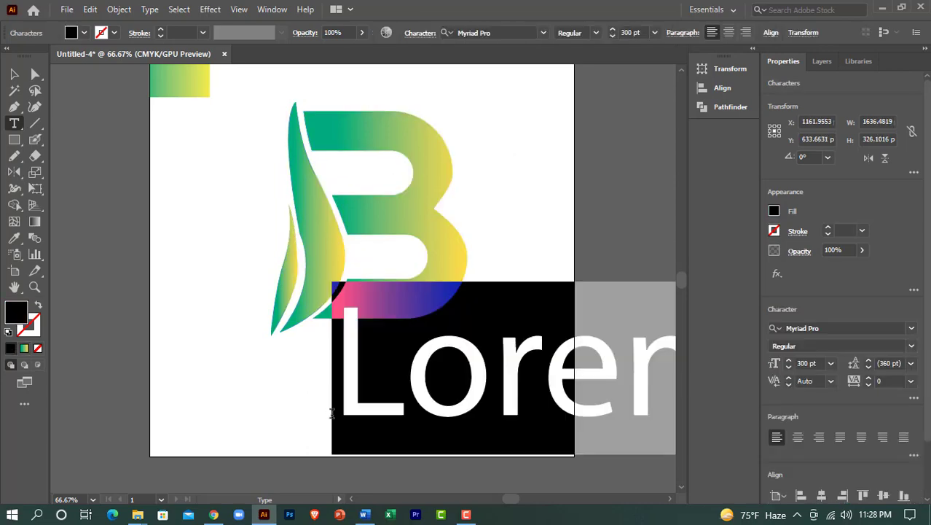
text(ok)
click(14, 74)
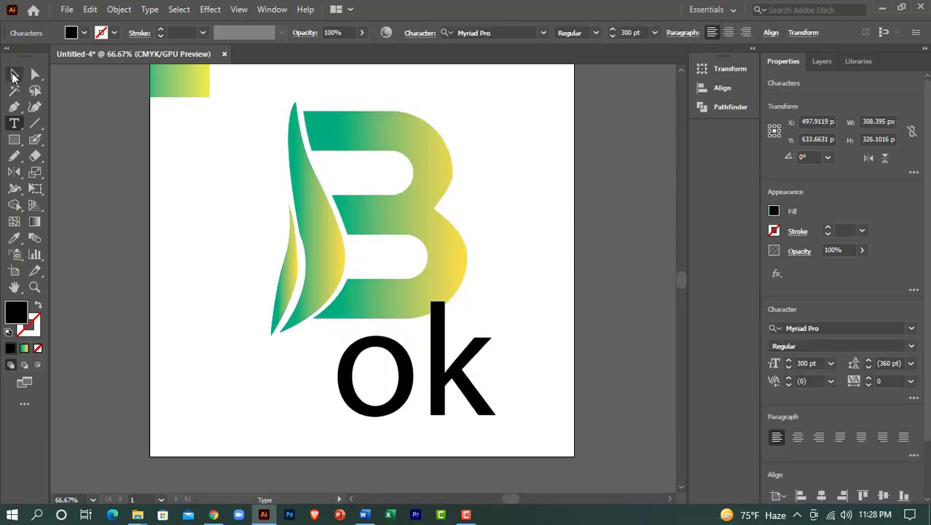